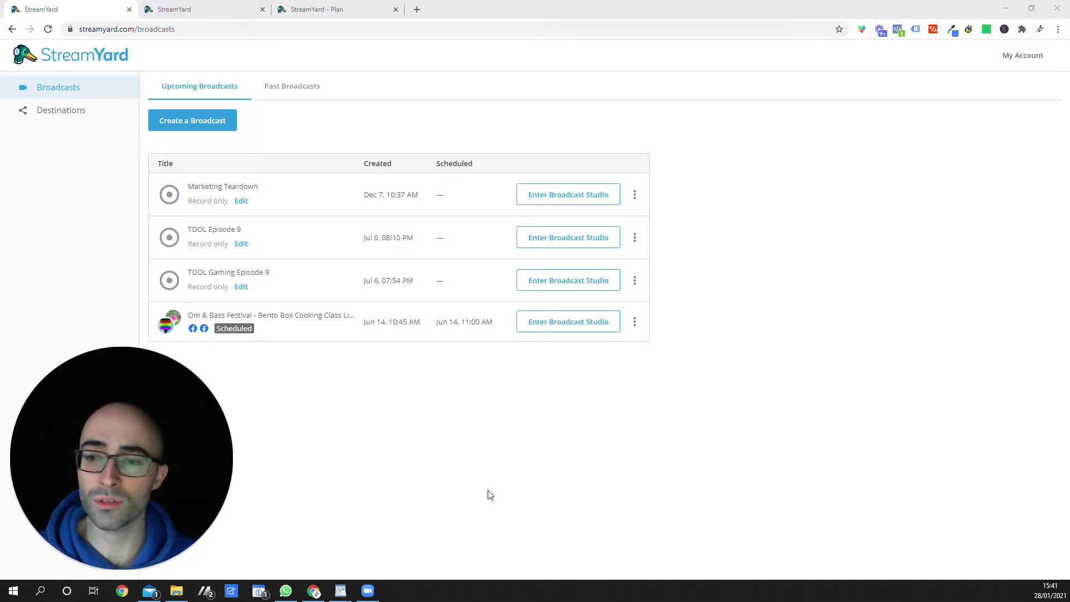
# - Switch to the StreamYard Plan tab and scroll down to the Free, Basic and Professional pricing cards
pyautogui.click(315, 9)
pyautogui.scroll(-1, 468, 255)
pyautogui.scroll(-1, 567, 459)
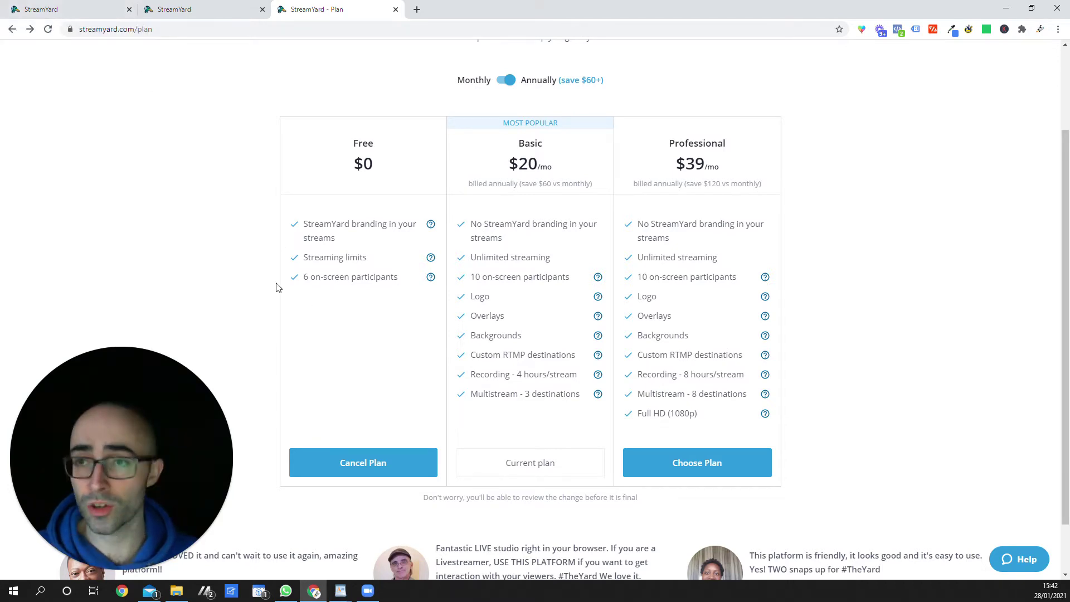
# - Review the connected destinations and the platforms available to add, then return to the destinations list
pyautogui.click(65, 10)
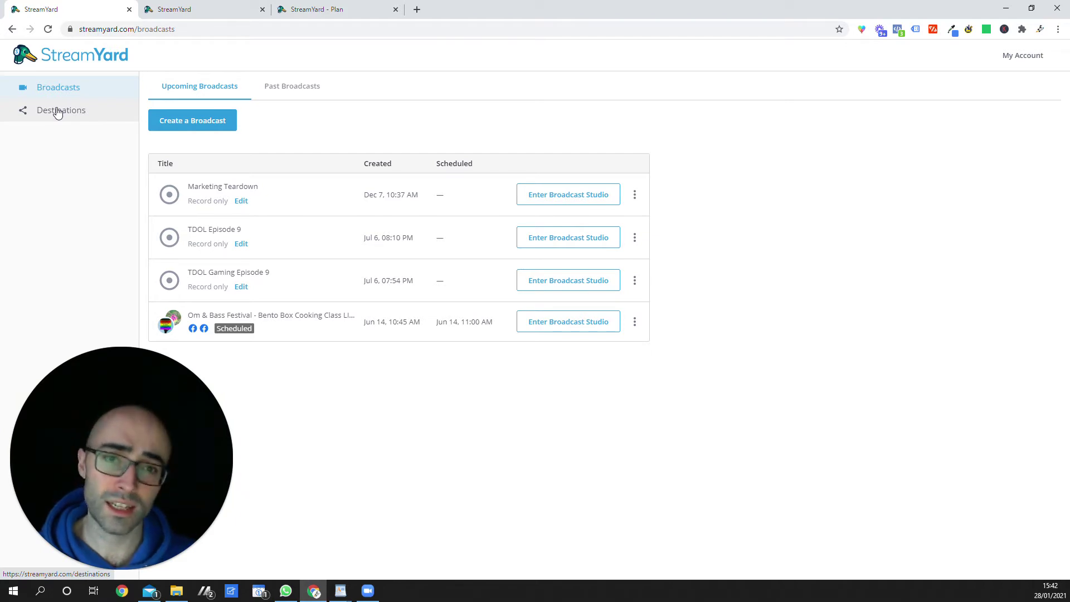
pyautogui.click(58, 110)
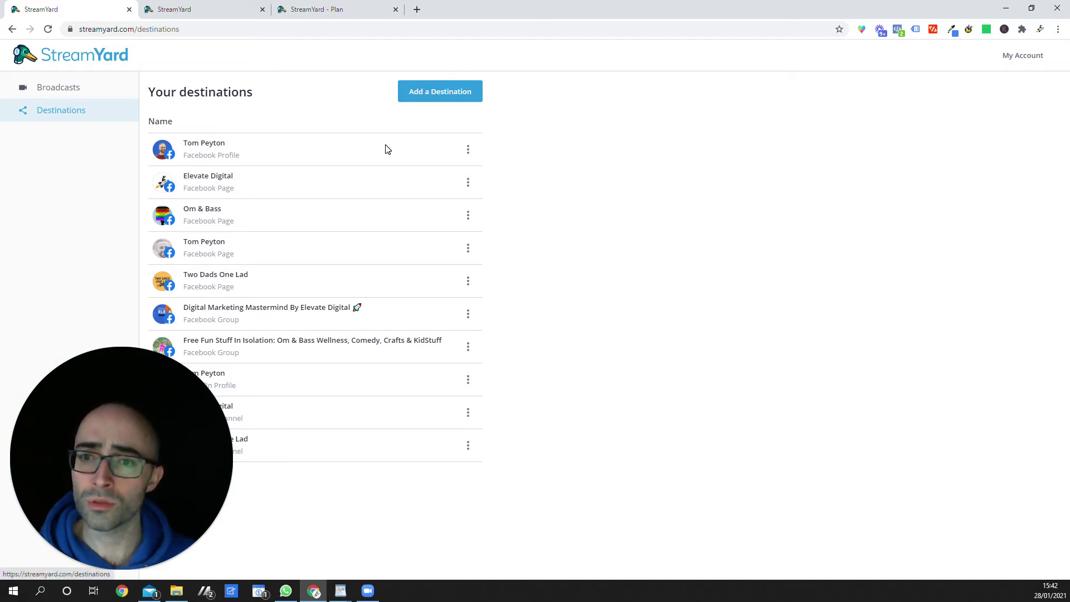
pyautogui.click(442, 103)
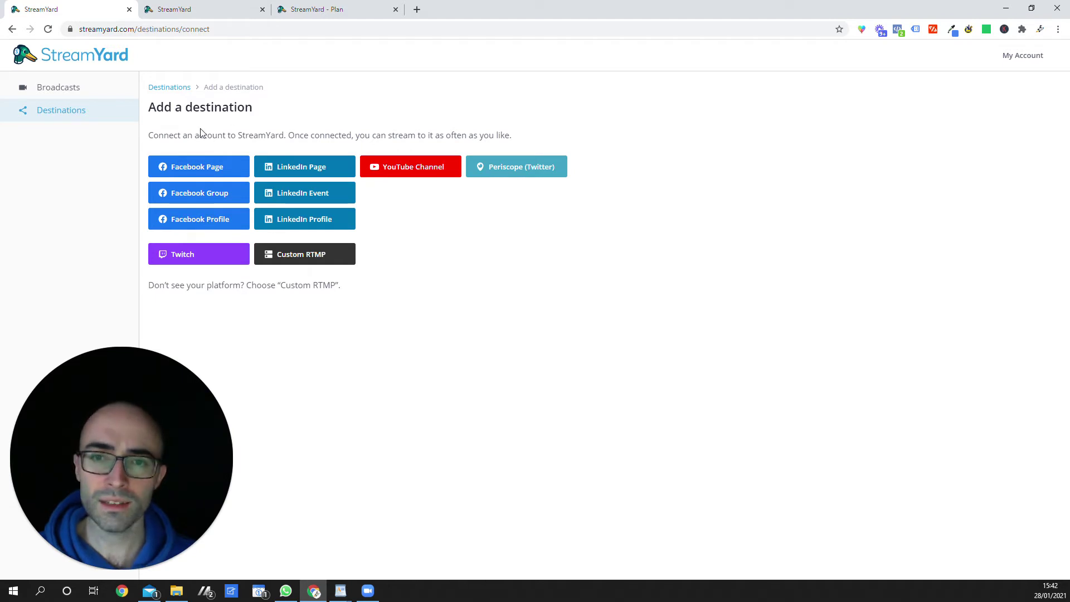
pyautogui.click(80, 110)
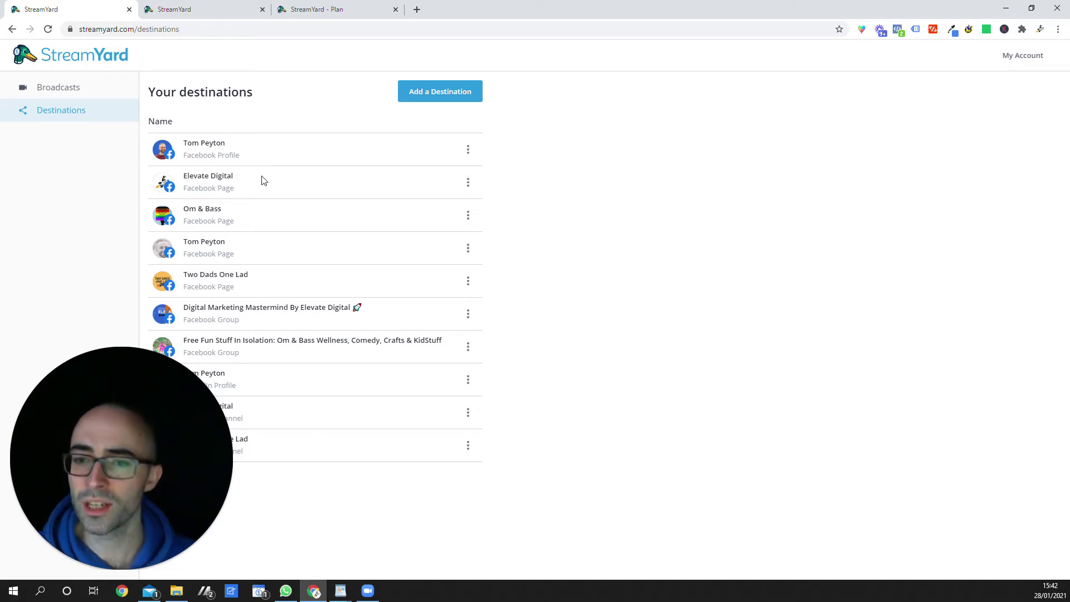
pyautogui.click(73, 89)
pyautogui.click(215, 127)
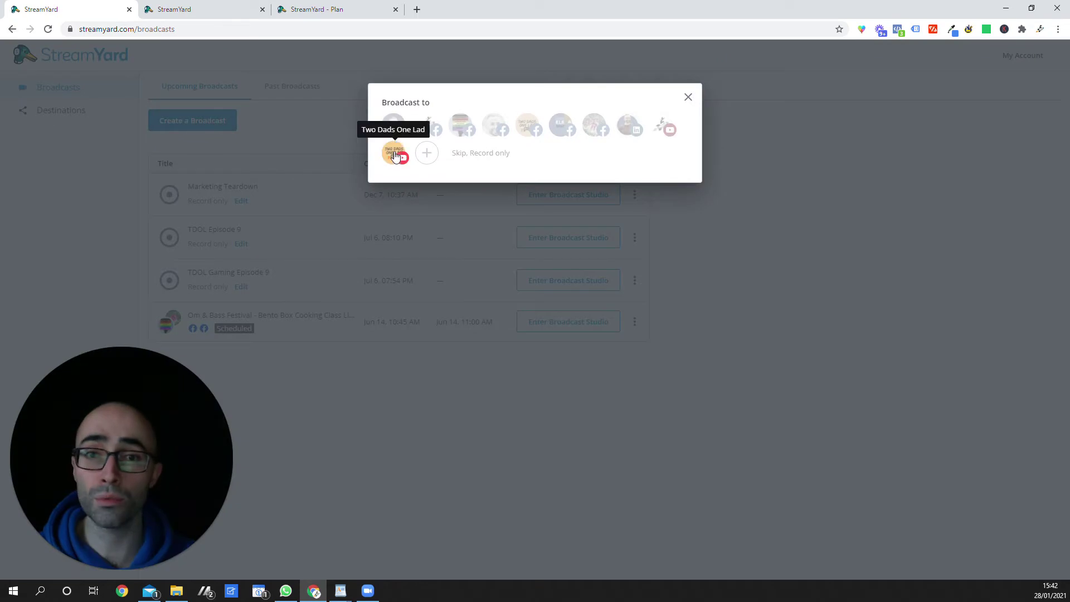
pyautogui.click(398, 129)
pyautogui.click(429, 126)
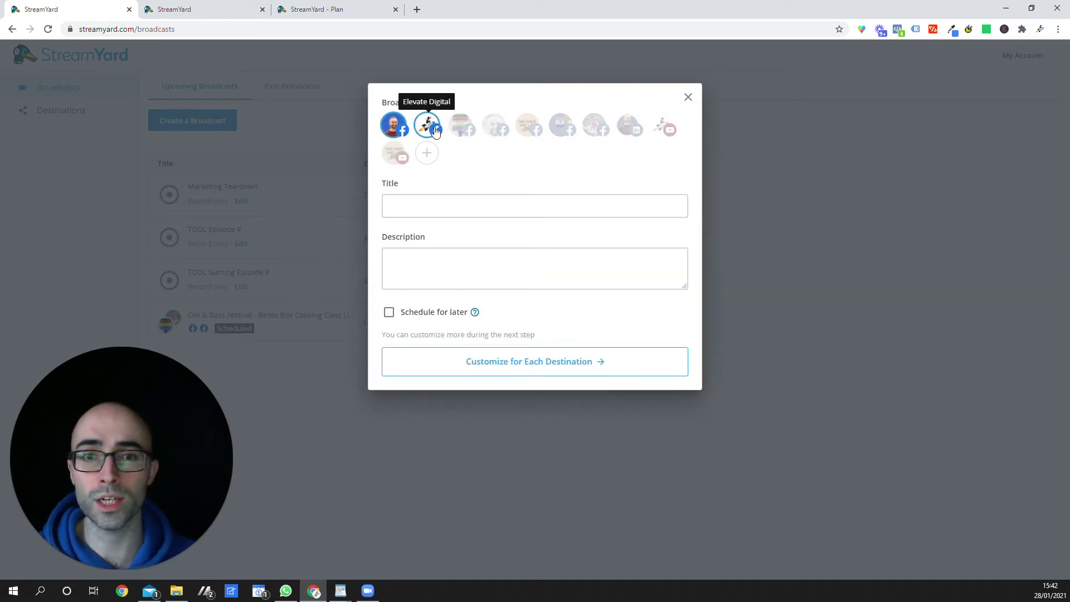
pyautogui.click(493, 130)
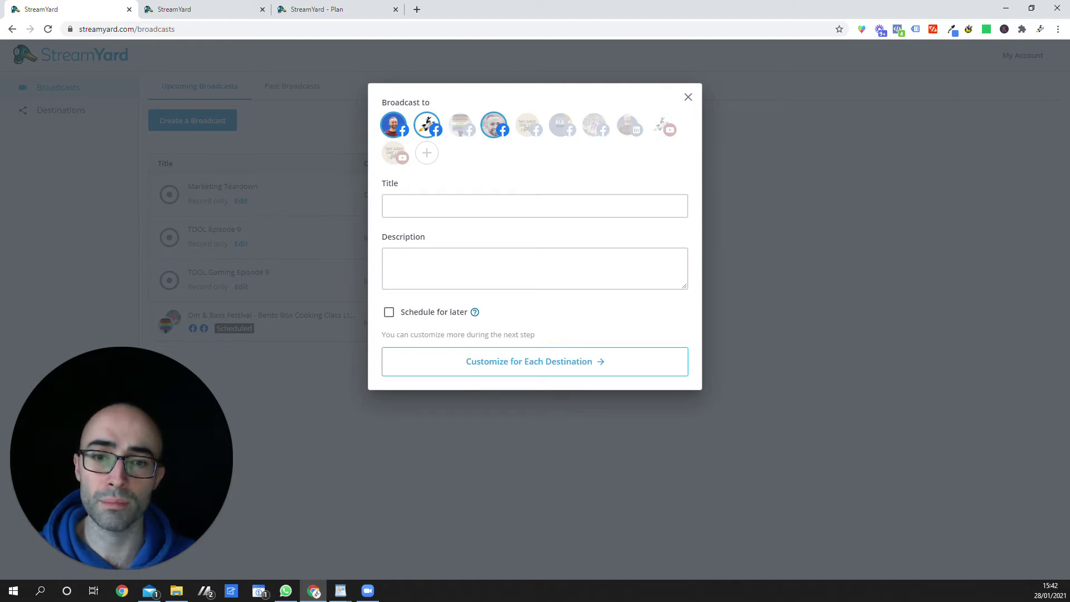
pyautogui.click(389, 314)
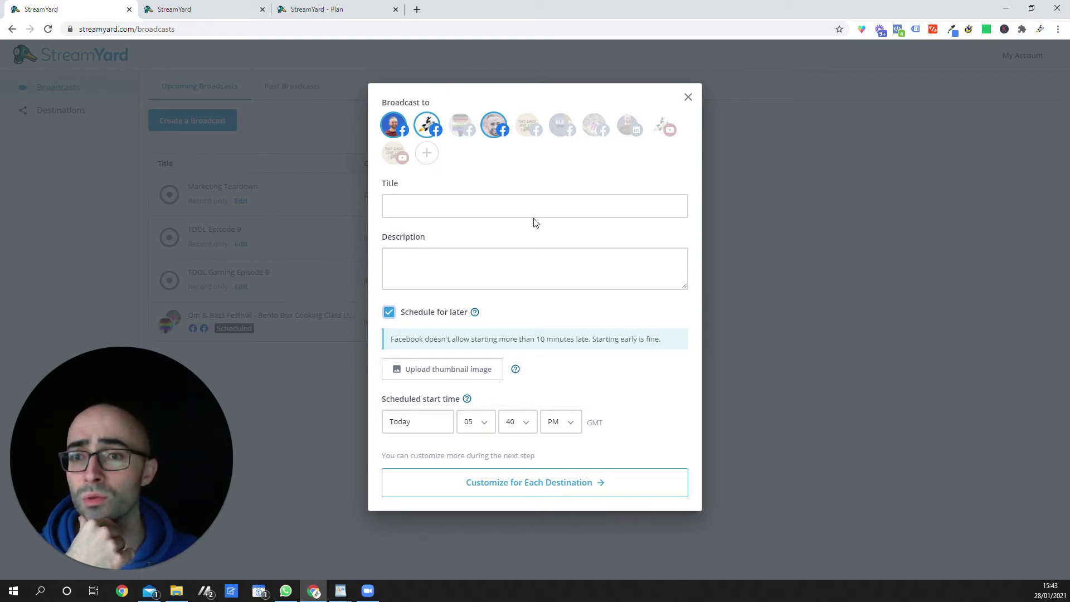
# - Restart the broadcast setup and make the Facebook profile its only destination
pyautogui.click(703, 80)
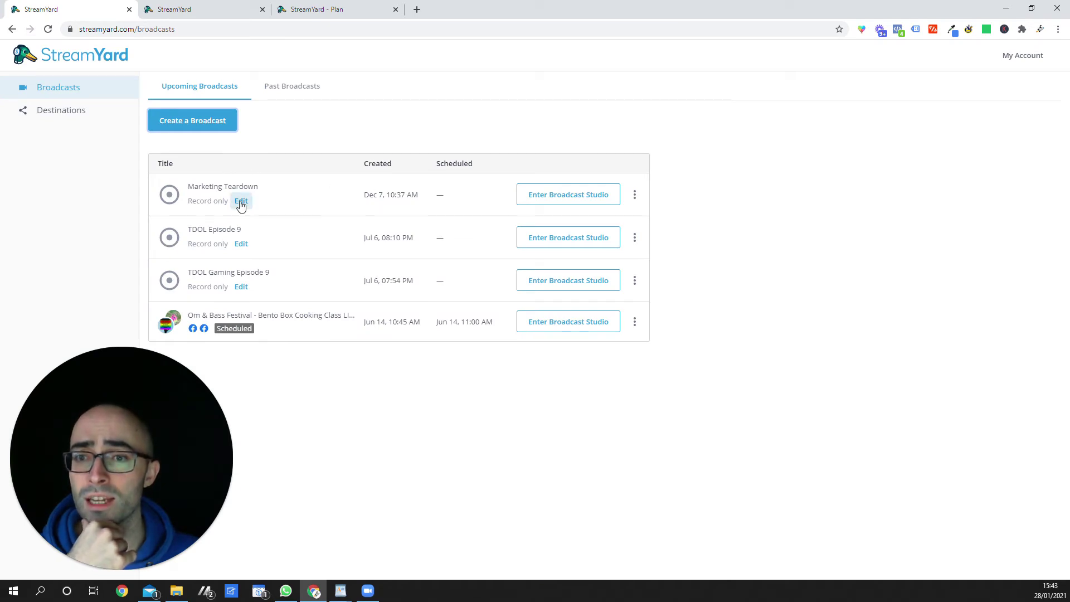
pyautogui.click(192, 122)
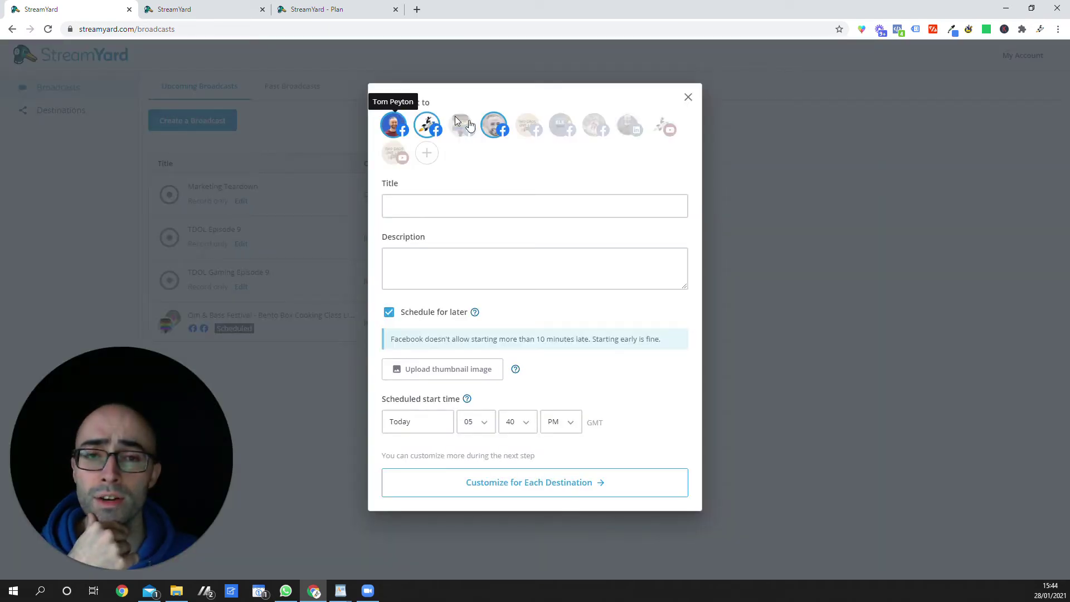
pyautogui.click(440, 132)
pyautogui.click(394, 123)
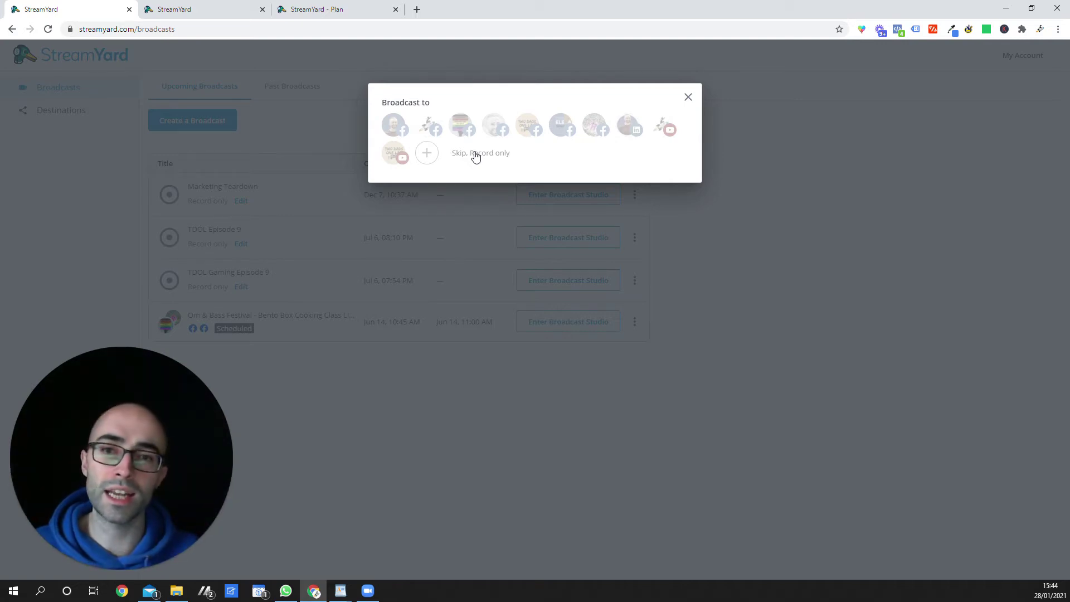
pyautogui.click(394, 127)
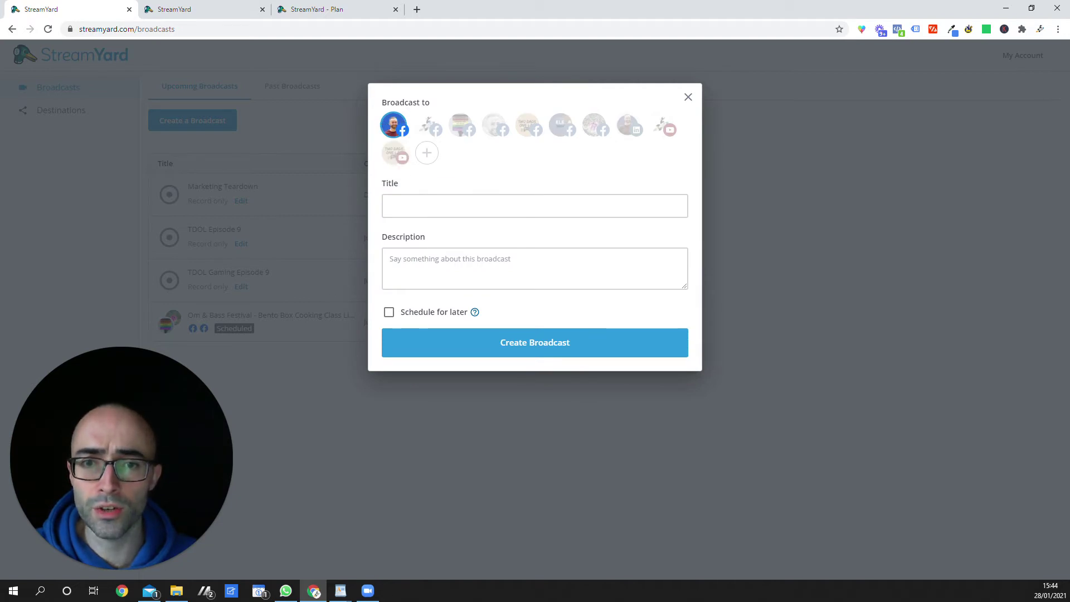
# - Give the broadcast the title 'Test' and description 'Test', and create it
pyautogui.click(396, 205)
pyautogui.write('Test')
pyautogui.press('Tab')
pyautogui.write('Test')
pyautogui.click(538, 347)
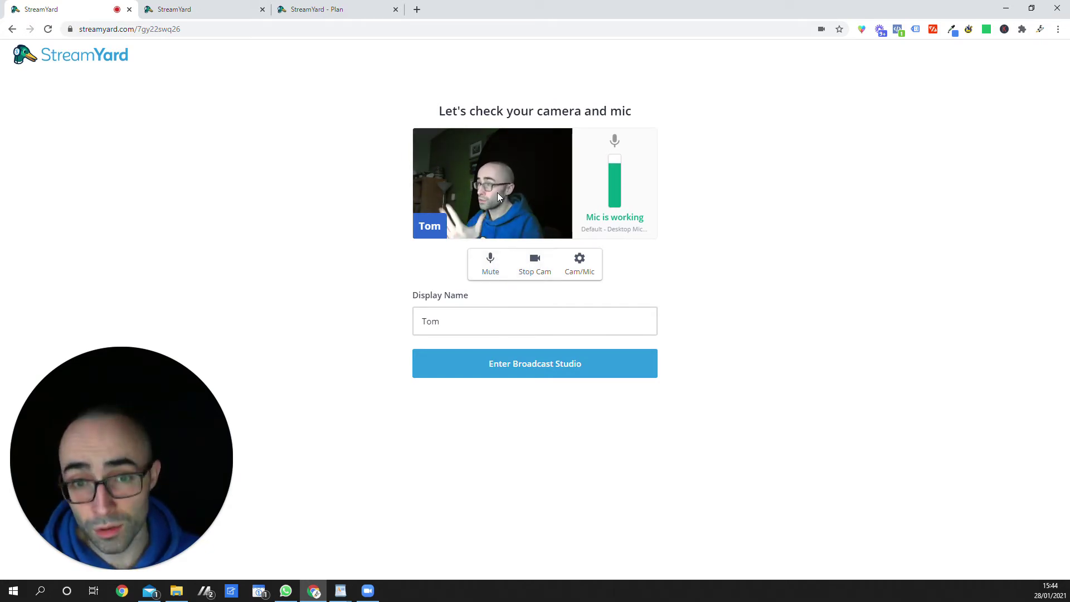
# - Turn the camera off and review the Camera, Audio and Green Screen settings
pyautogui.click(534, 268)
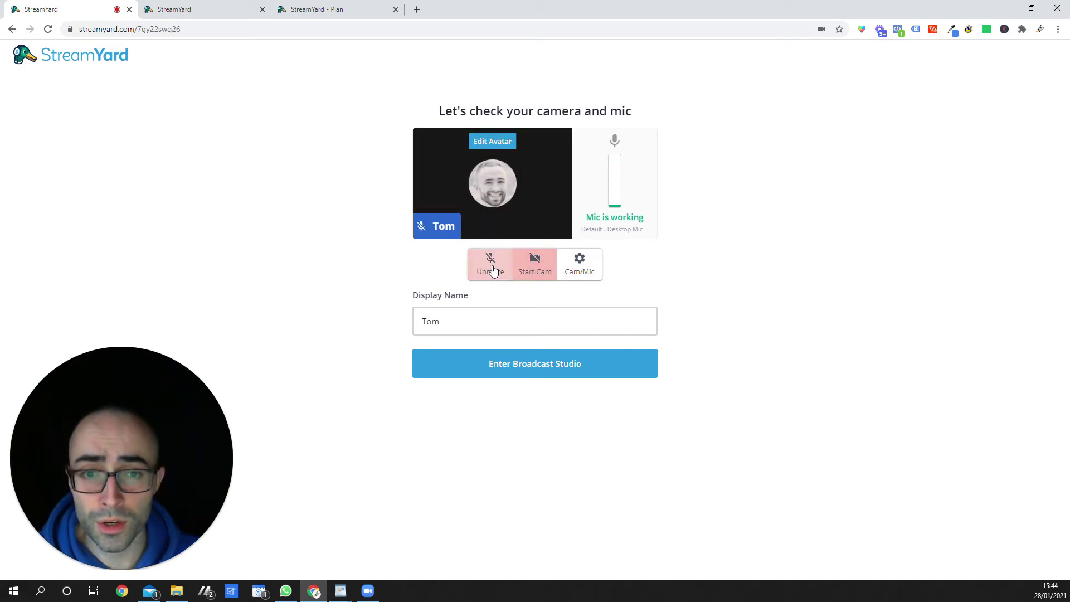
pyautogui.click(579, 263)
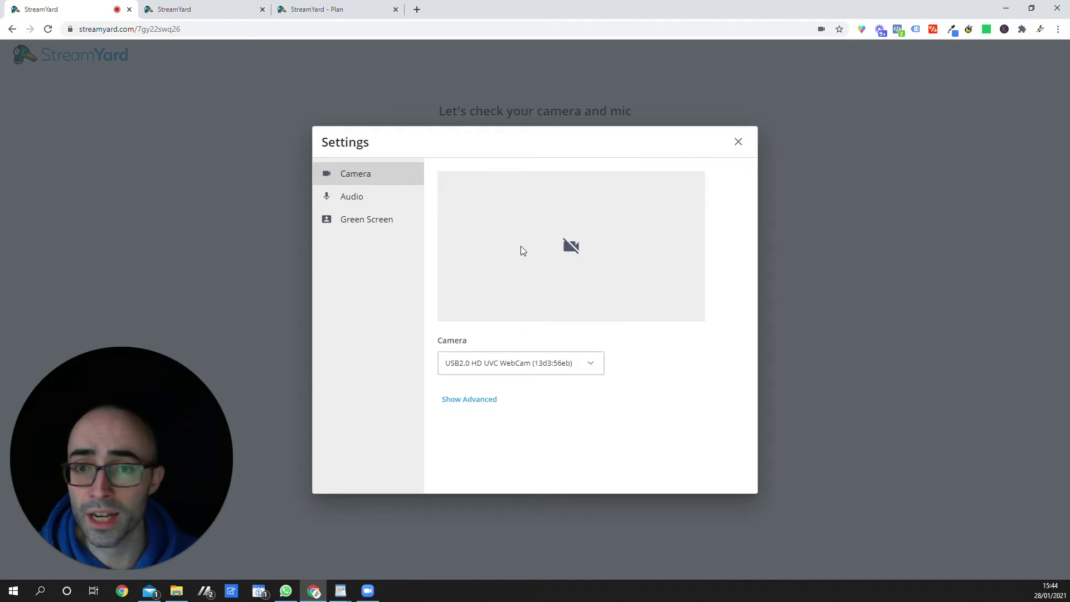
pyautogui.click(361, 204)
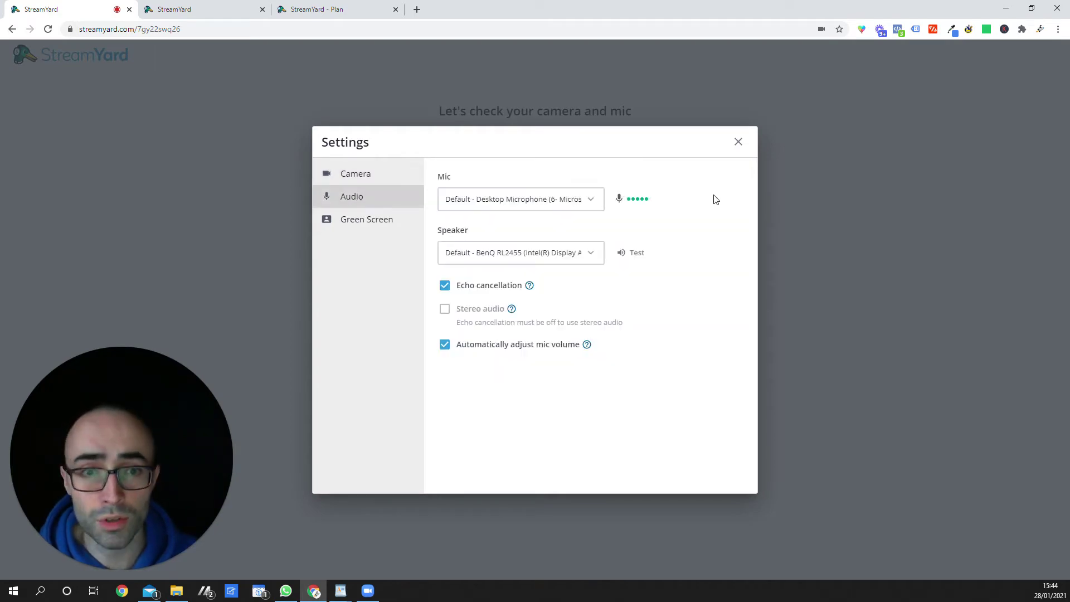
pyautogui.click(388, 229)
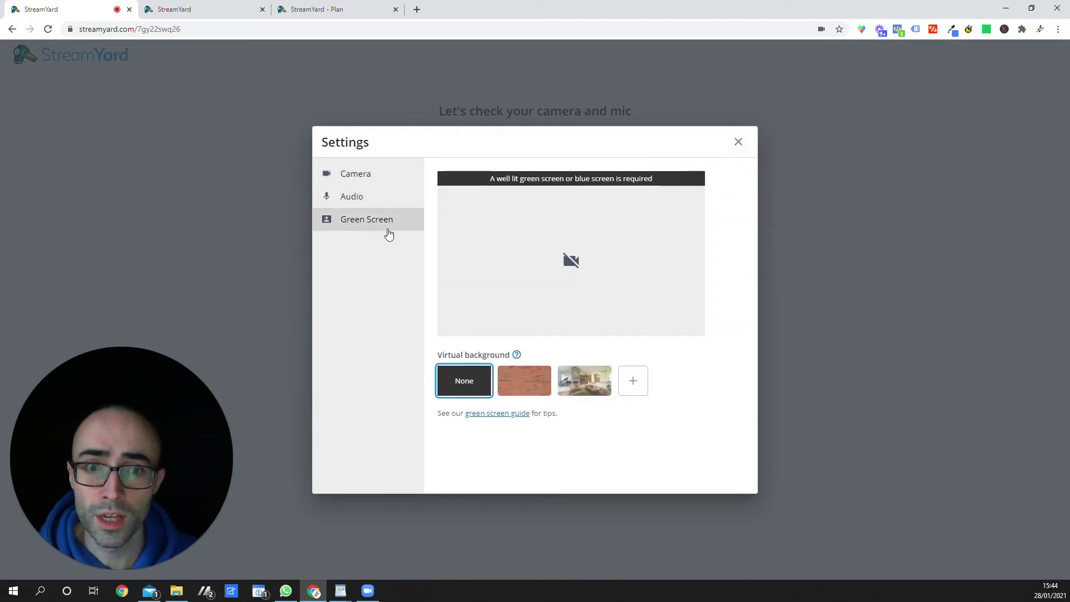
pyautogui.click(739, 142)
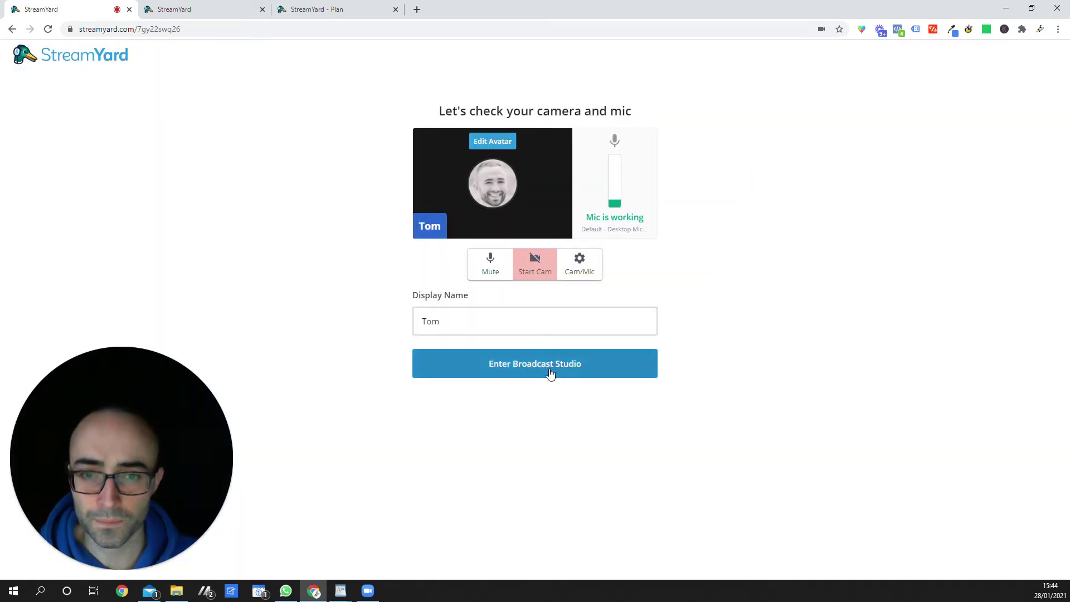
# - Enter the broadcast studio and show the Invite guests dialog with the studio link
pyautogui.click(532, 370)
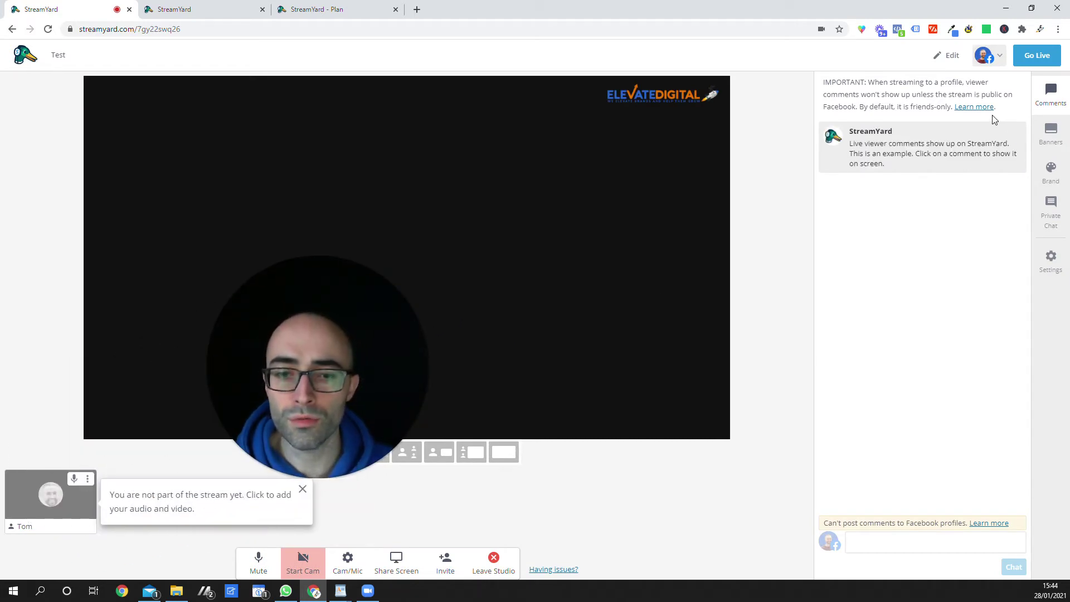
pyautogui.click(446, 569)
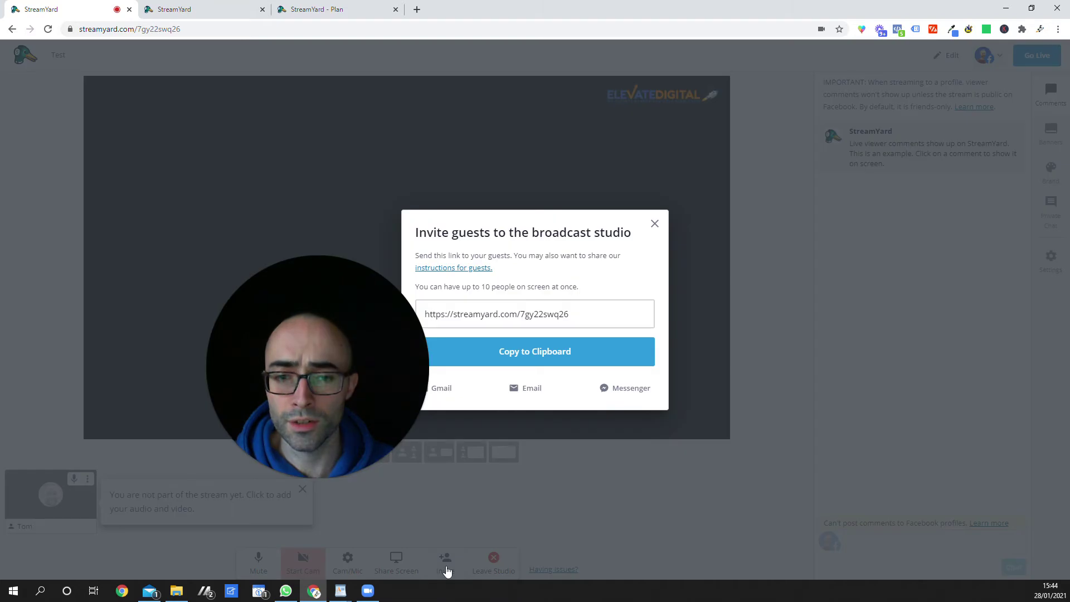
# - Close the invitation, add the host to the stage, and toggle the camera on then off
pyautogui.click(653, 225)
pyautogui.moveTo(46, 509)
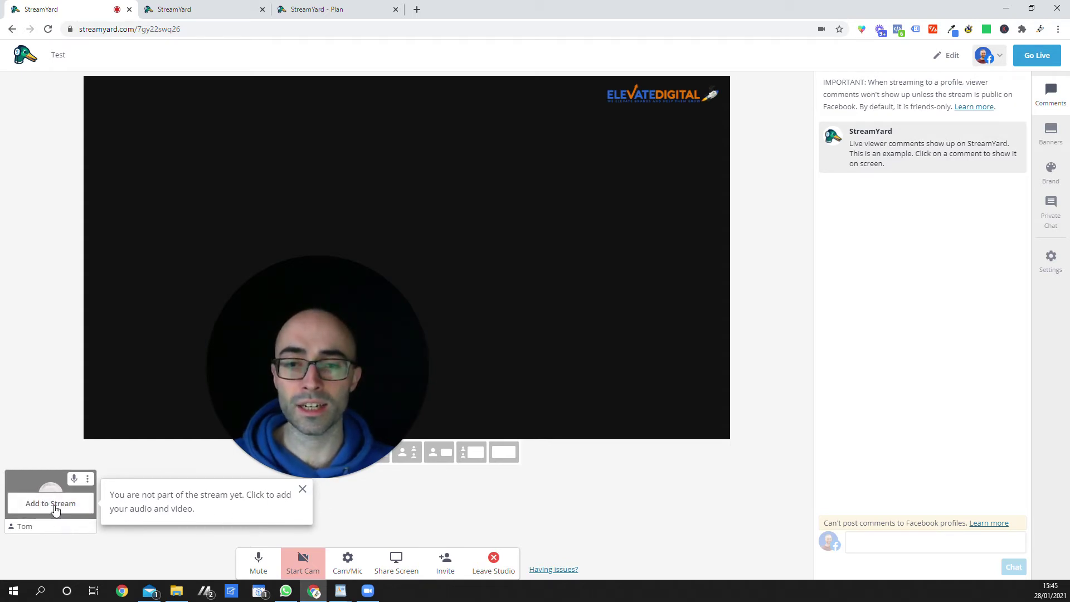
pyautogui.click(54, 511)
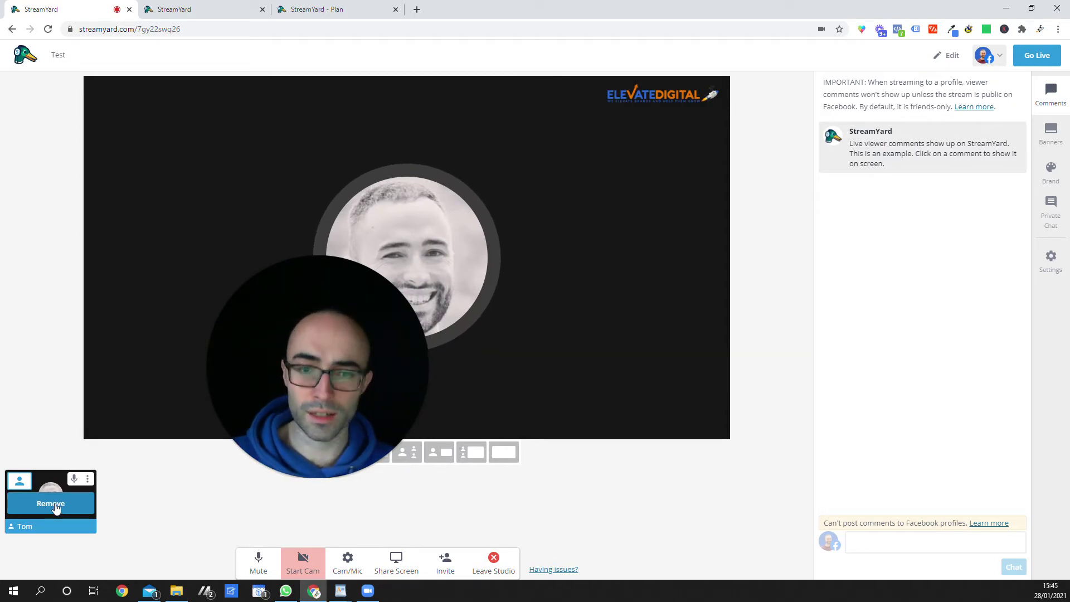
pyautogui.click(305, 563)
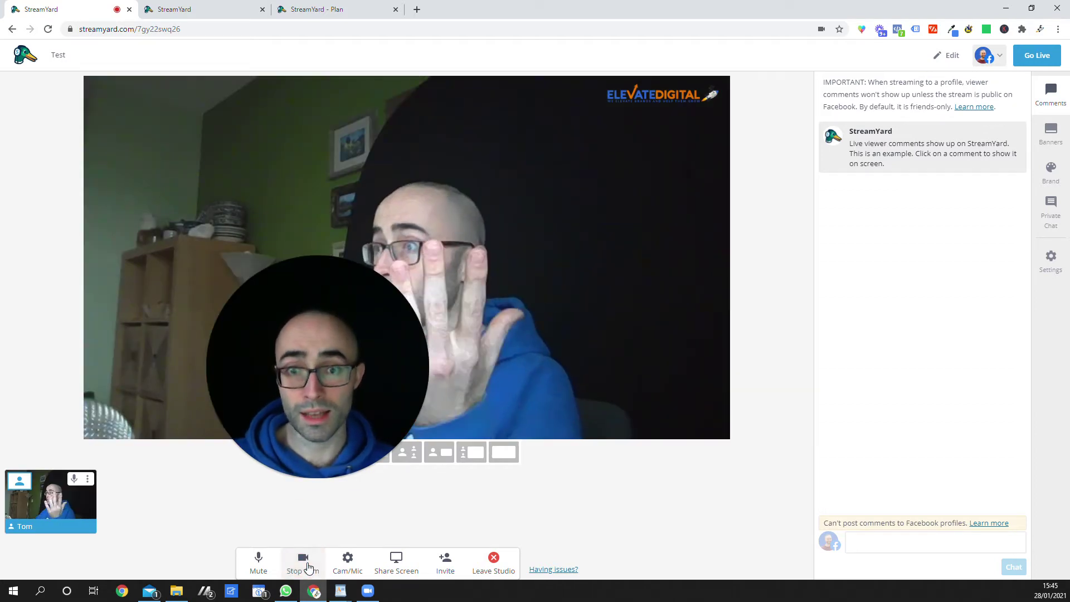
pyautogui.click(308, 567)
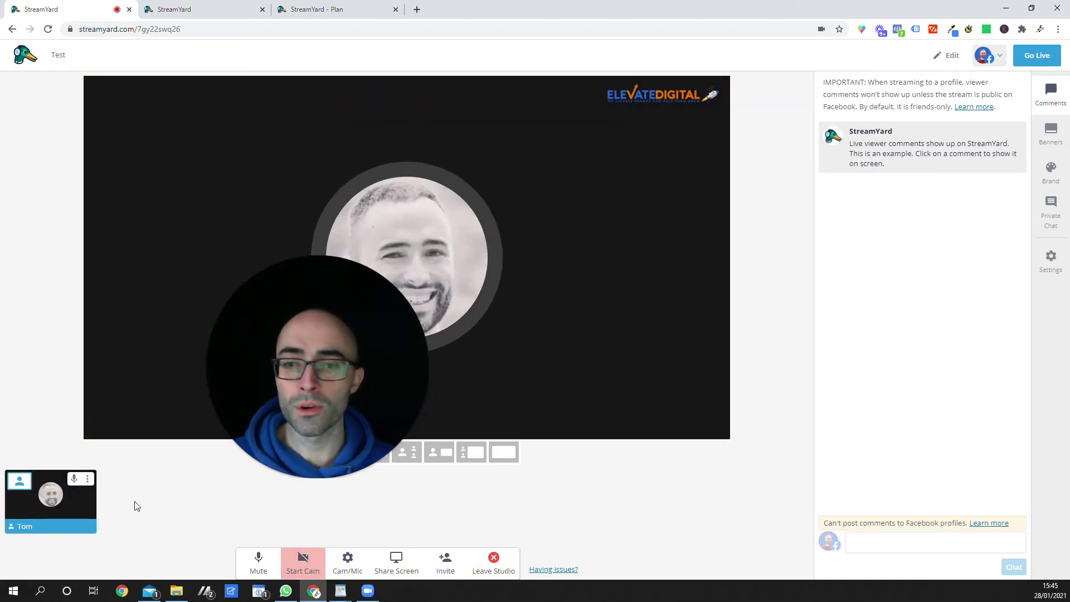
# - Try the two-person and group layouts, then settle on the person-and-screen layout
pyautogui.click(346, 456)
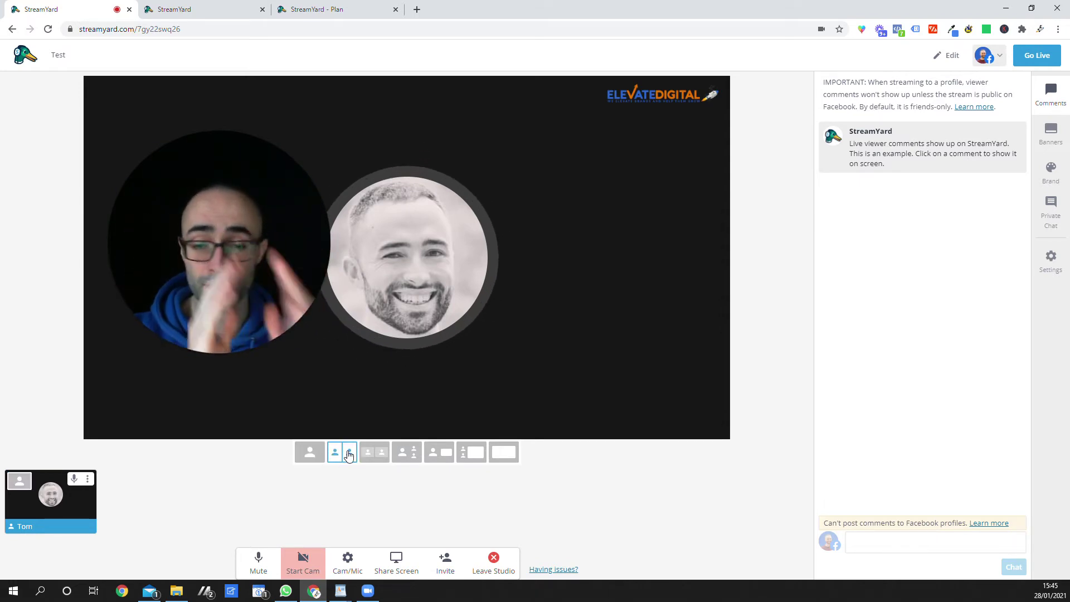
pyautogui.click(364, 456)
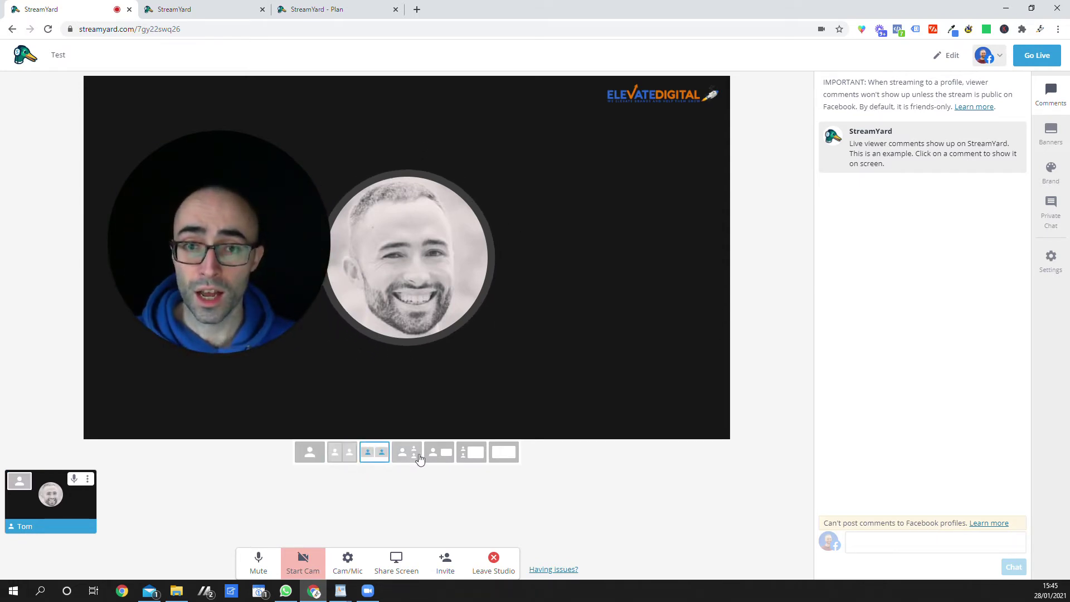
pyautogui.moveTo(138, 317)
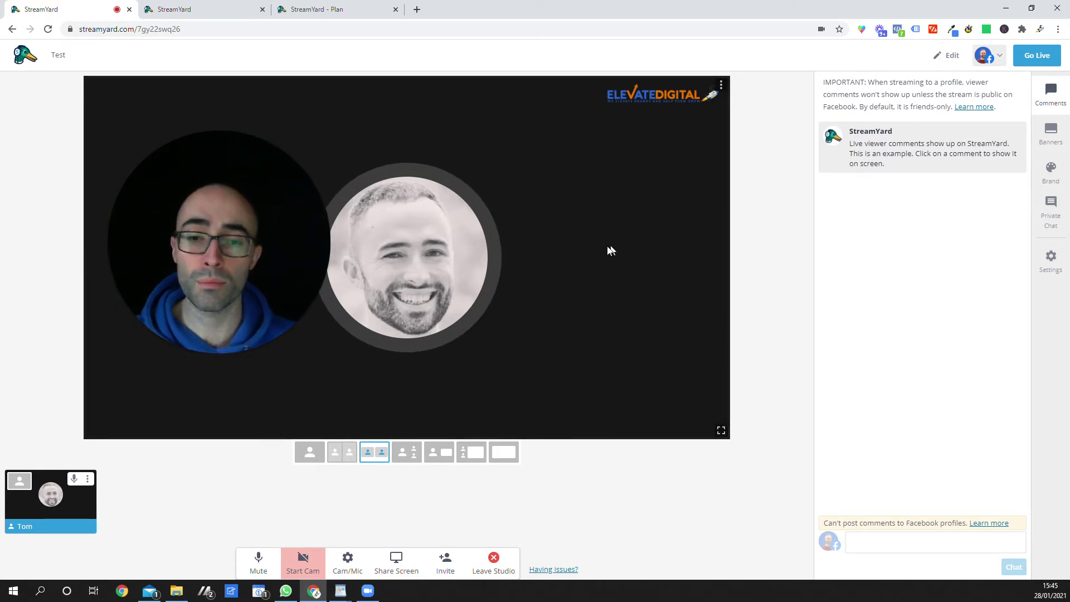
pyautogui.click(447, 455)
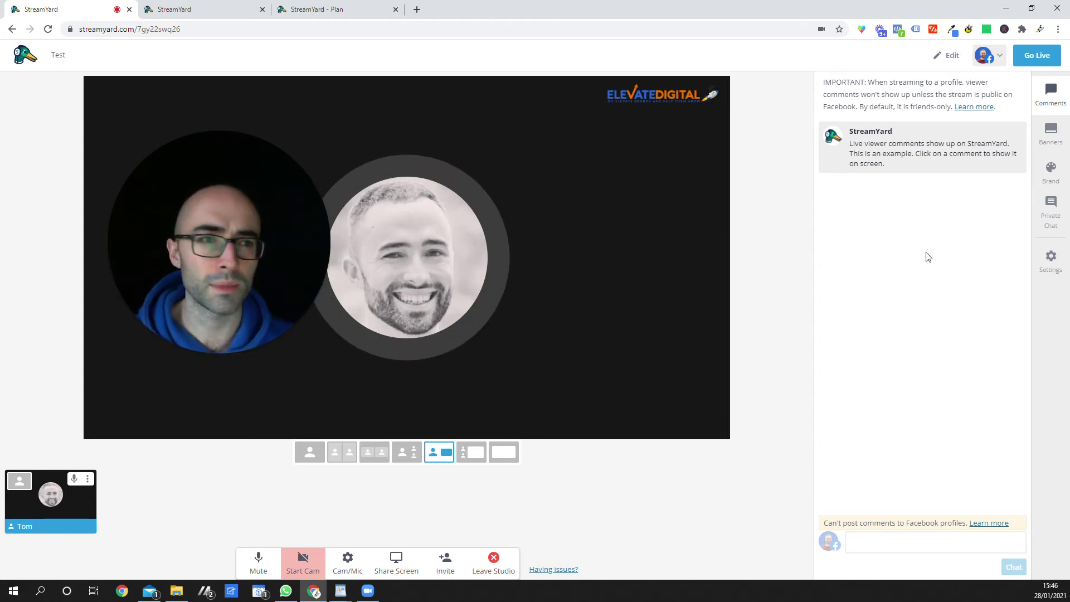
# - Briefly show the Website Roast Wednesdays banner and like-and-comment ticker, then open Brand settings
pyautogui.click(1051, 134)
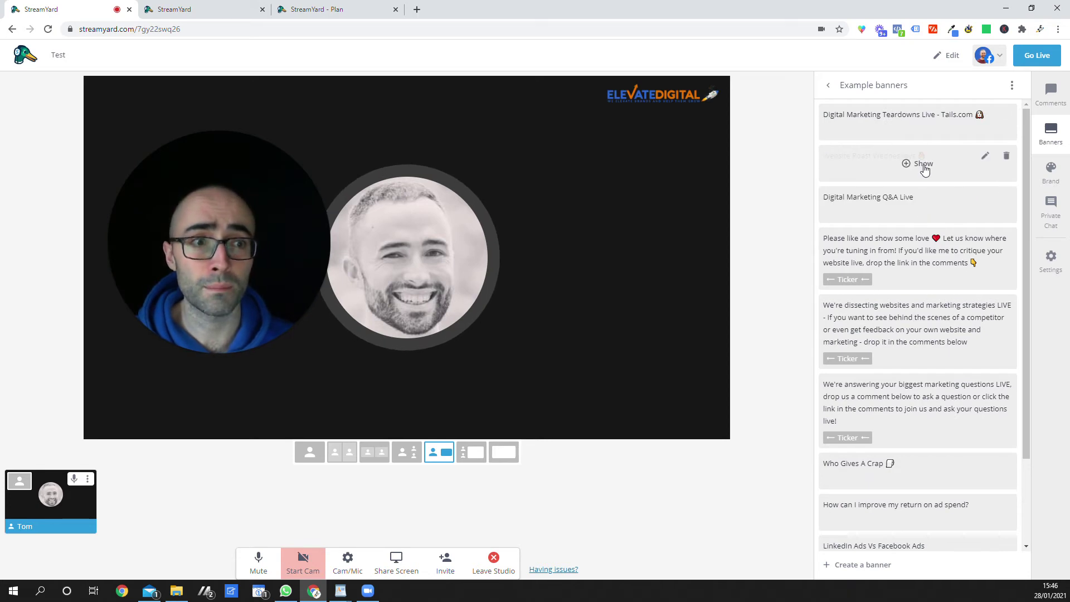
pyautogui.click(923, 164)
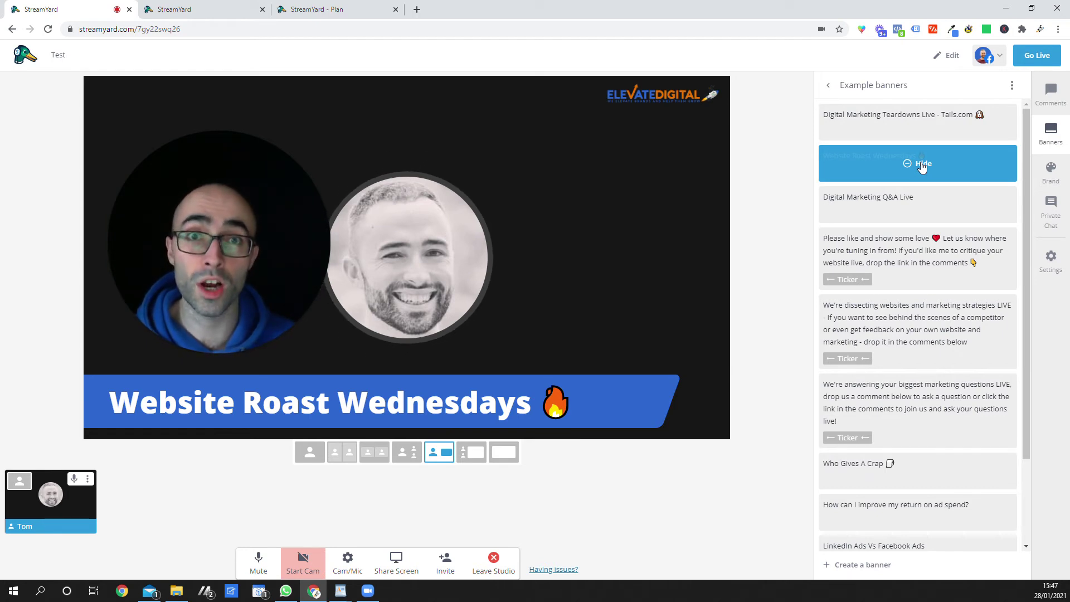
pyautogui.click(922, 165)
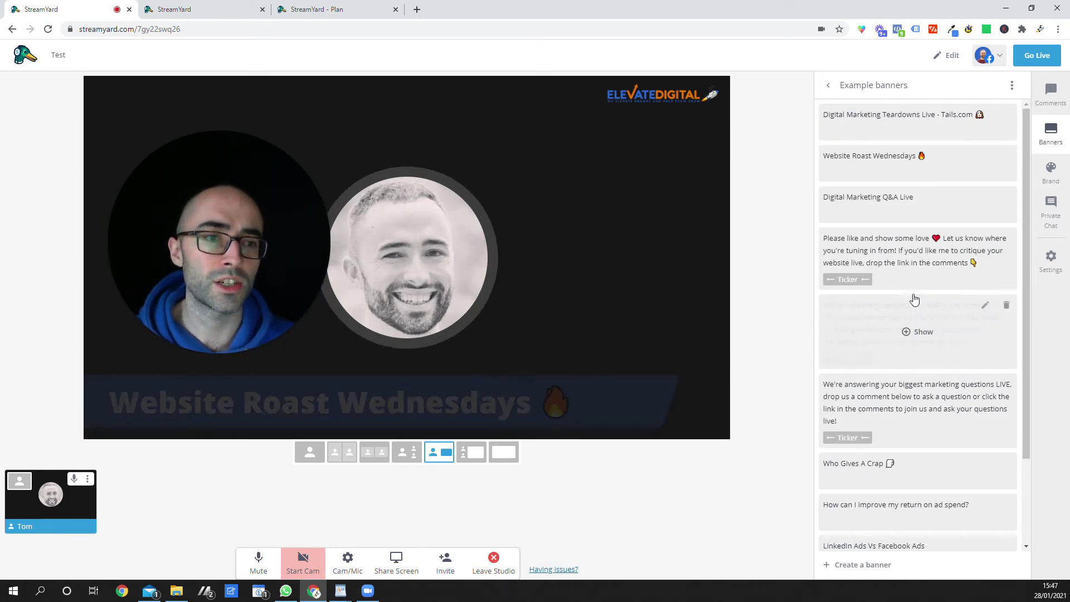
pyautogui.click(918, 269)
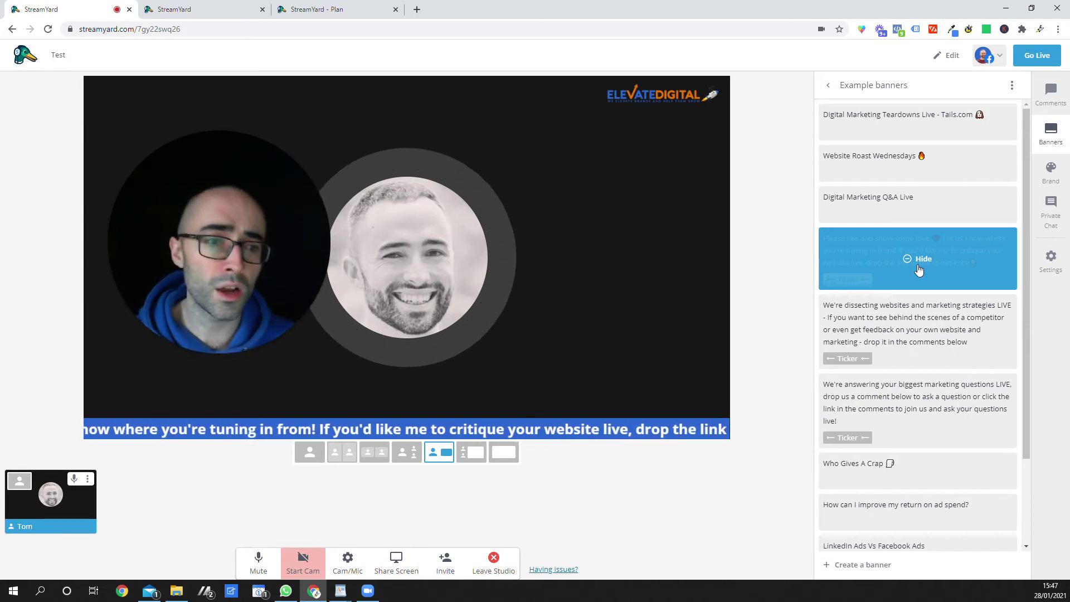
pyautogui.click(920, 270)
pyautogui.scroll(-2, 907, 357)
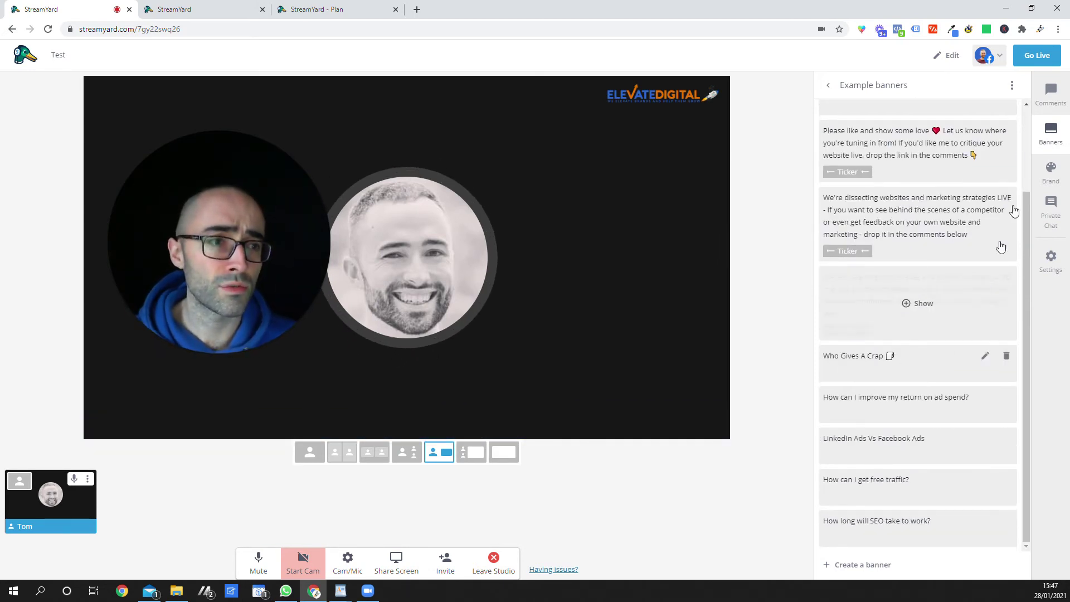
pyautogui.click(1052, 174)
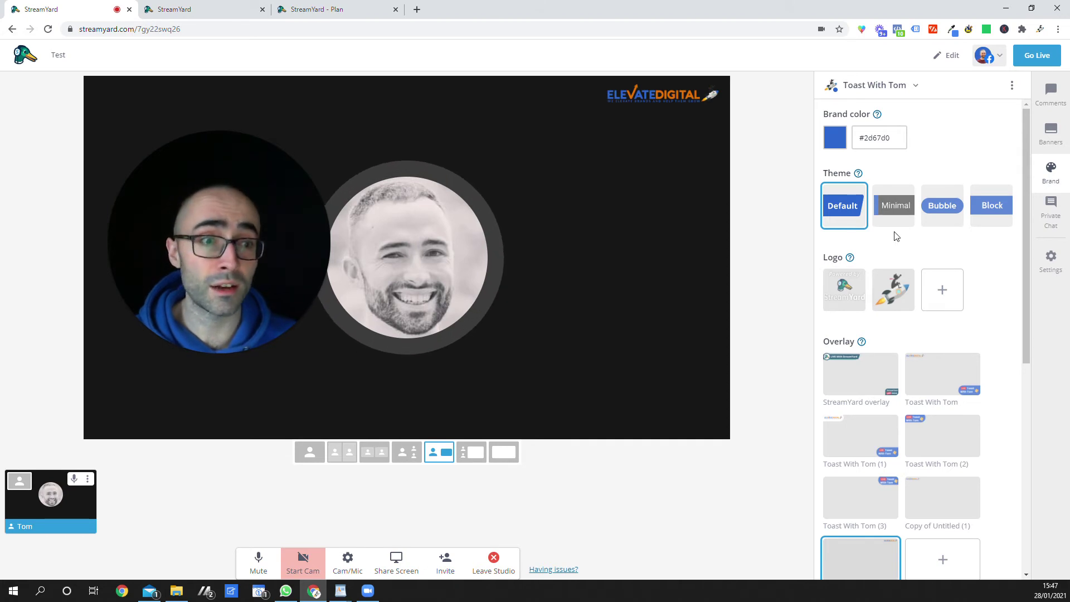
pyautogui.scroll(-3, 860, 322)
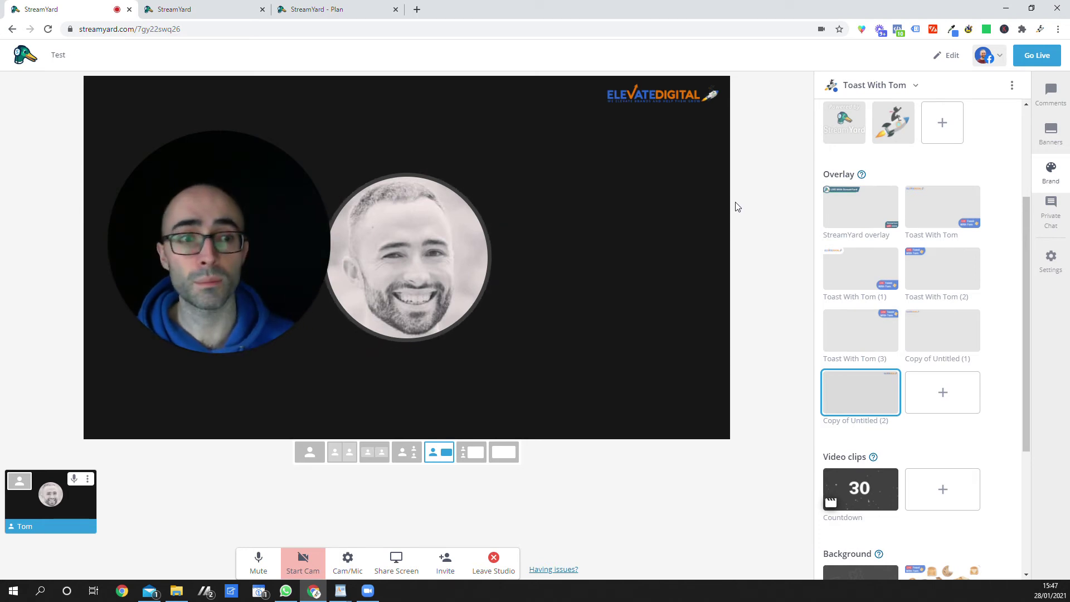
pyautogui.moveTo(863, 179)
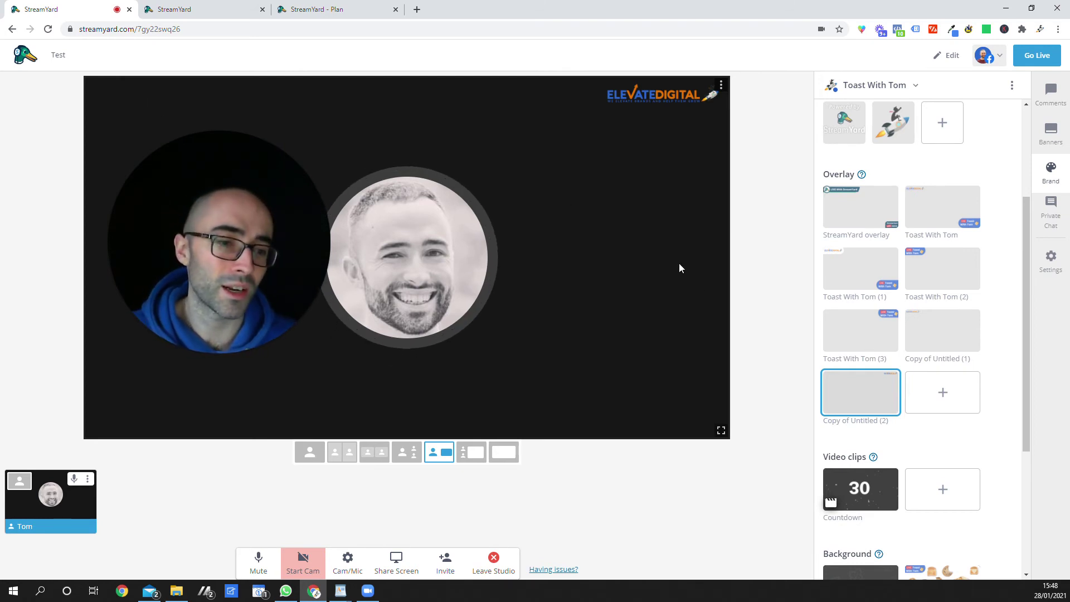
pyautogui.scroll(-3, 899, 376)
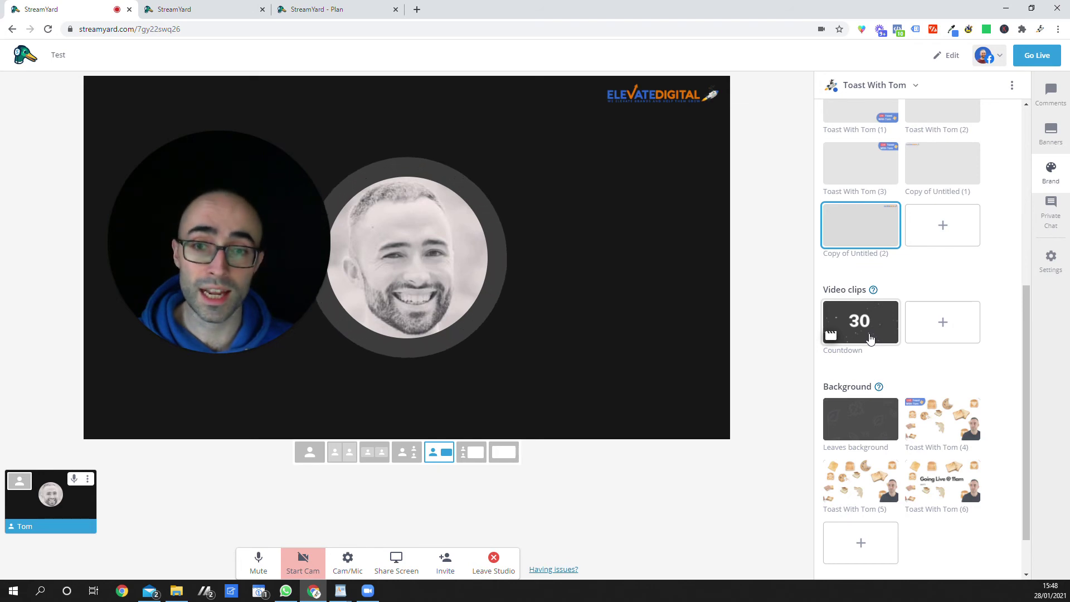
# - Preview the countdown clip, pick the toast Live @ 11am background, and re-add the second participant
pyautogui.click(870, 339)
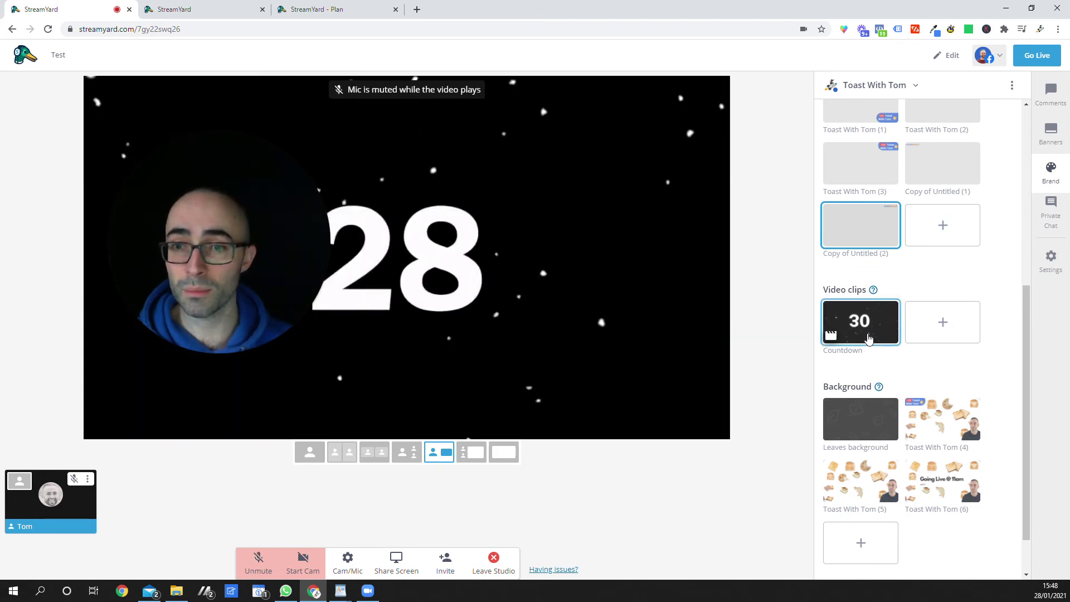
pyautogui.click(869, 338)
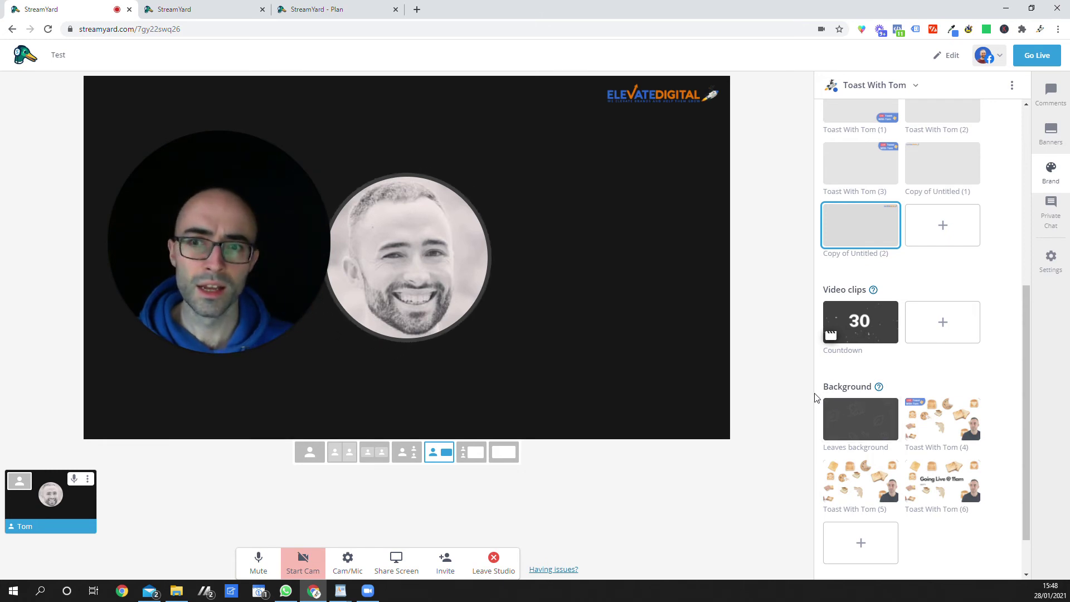
pyautogui.scroll(-1, 843, 375)
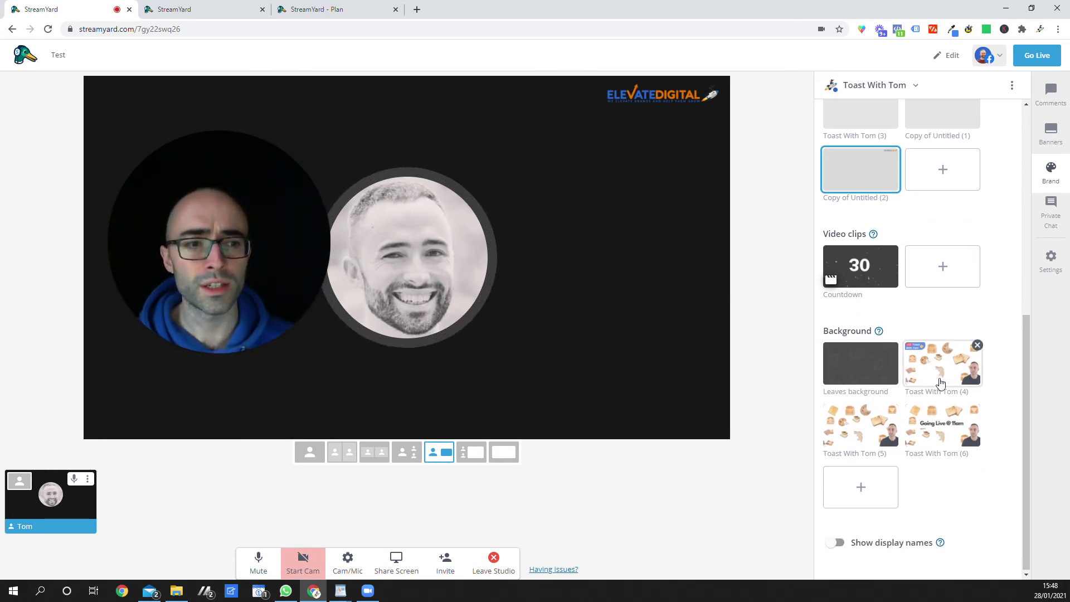
pyautogui.click(942, 432)
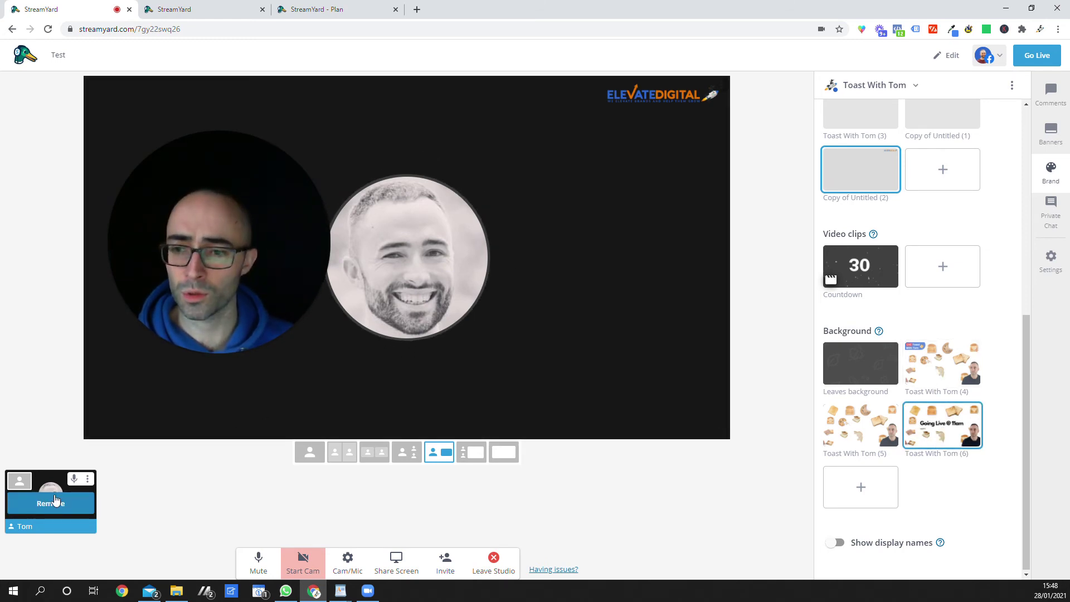
pyautogui.click(53, 504)
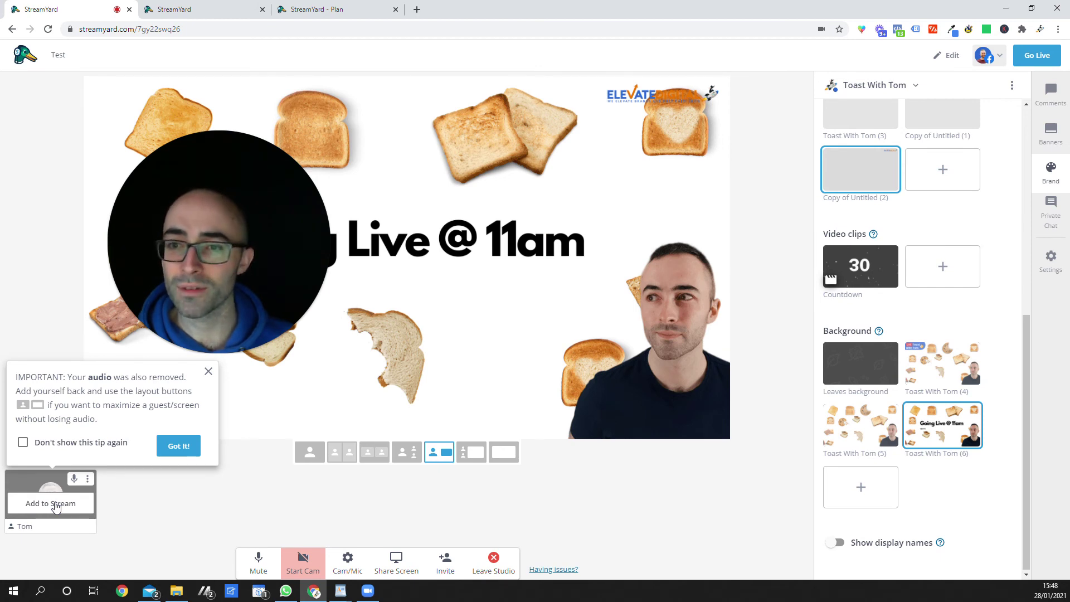
pyautogui.click(52, 503)
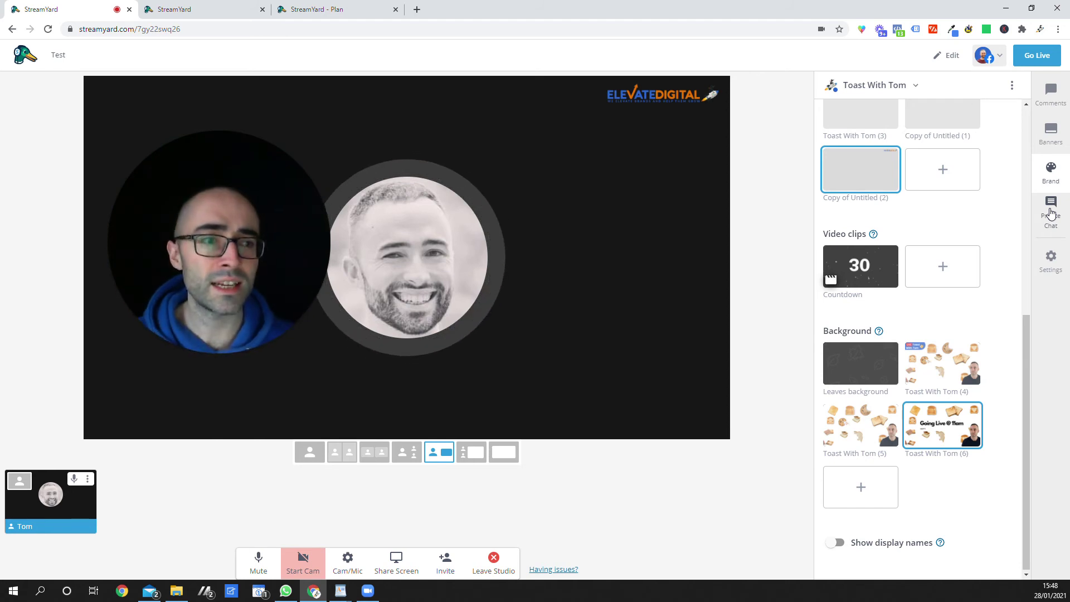
pyautogui.click(1051, 213)
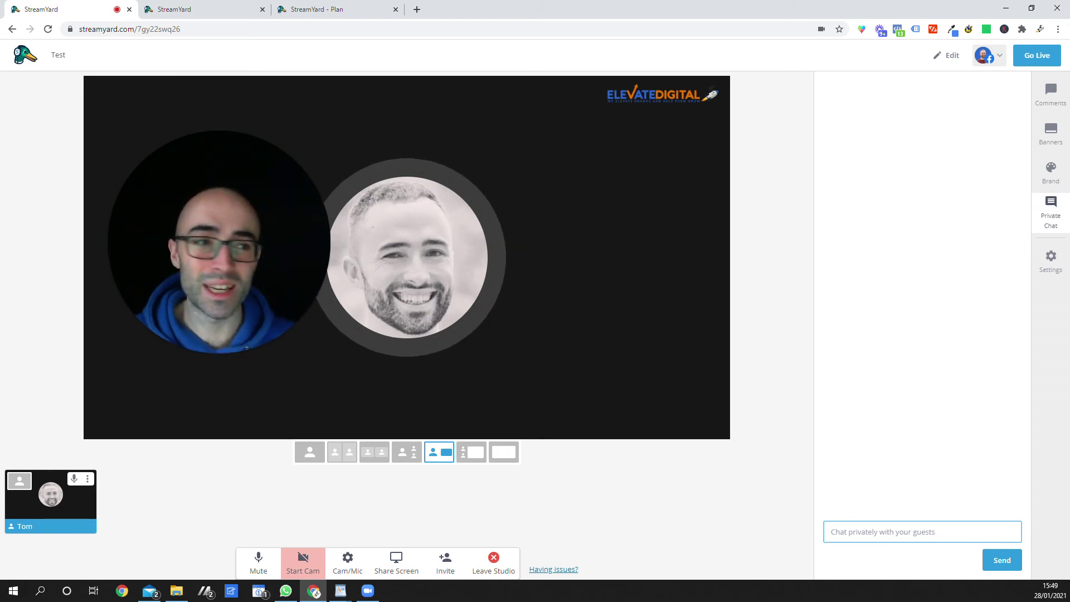
pyautogui.click(1054, 168)
pyautogui.click(1051, 260)
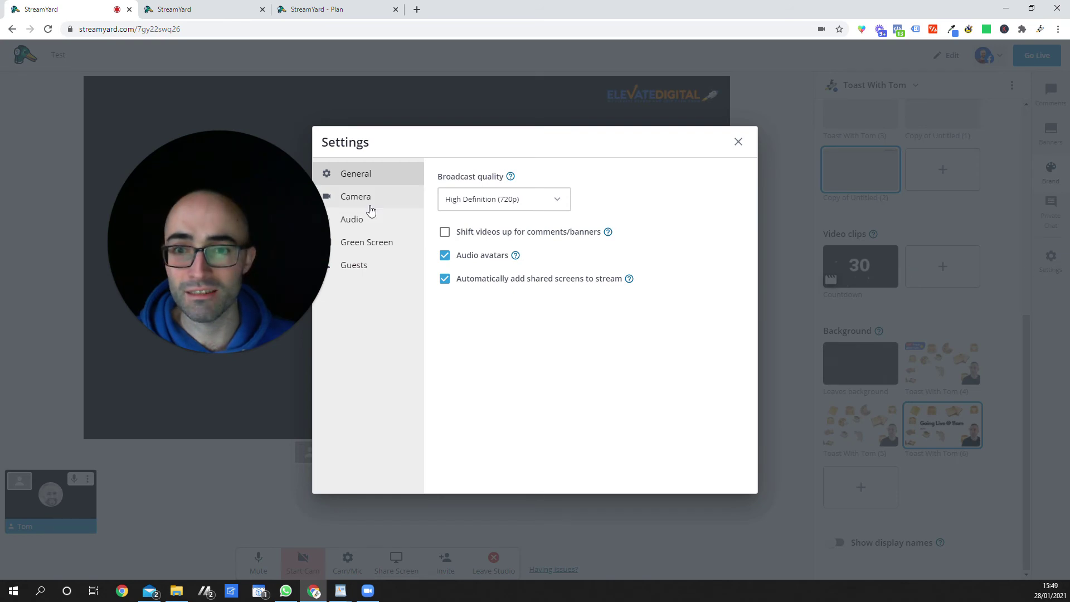
pyautogui.click(357, 200)
pyautogui.click(363, 180)
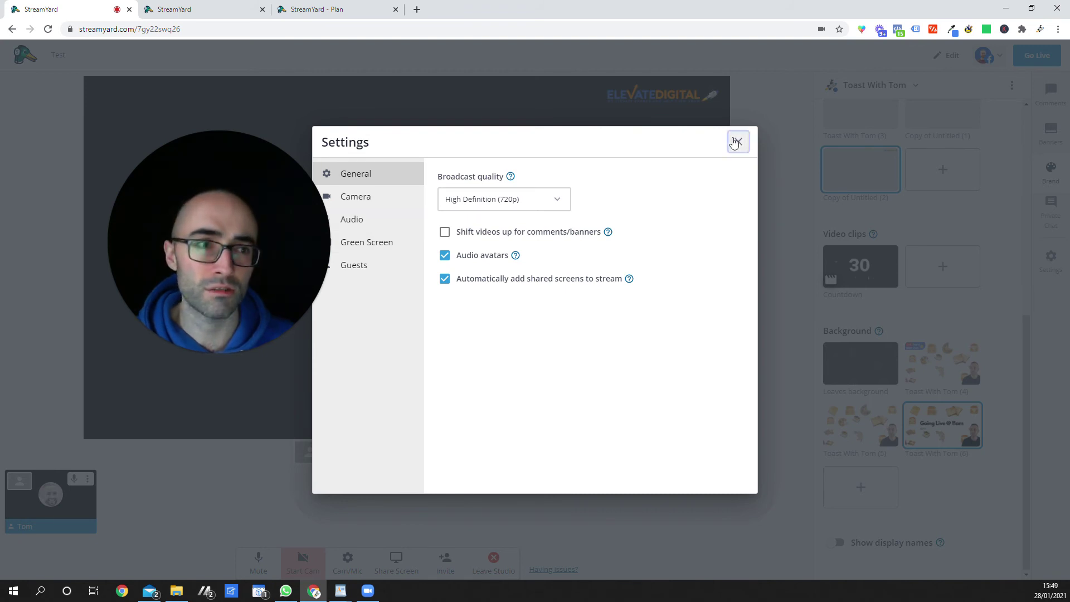
pyautogui.click(737, 141)
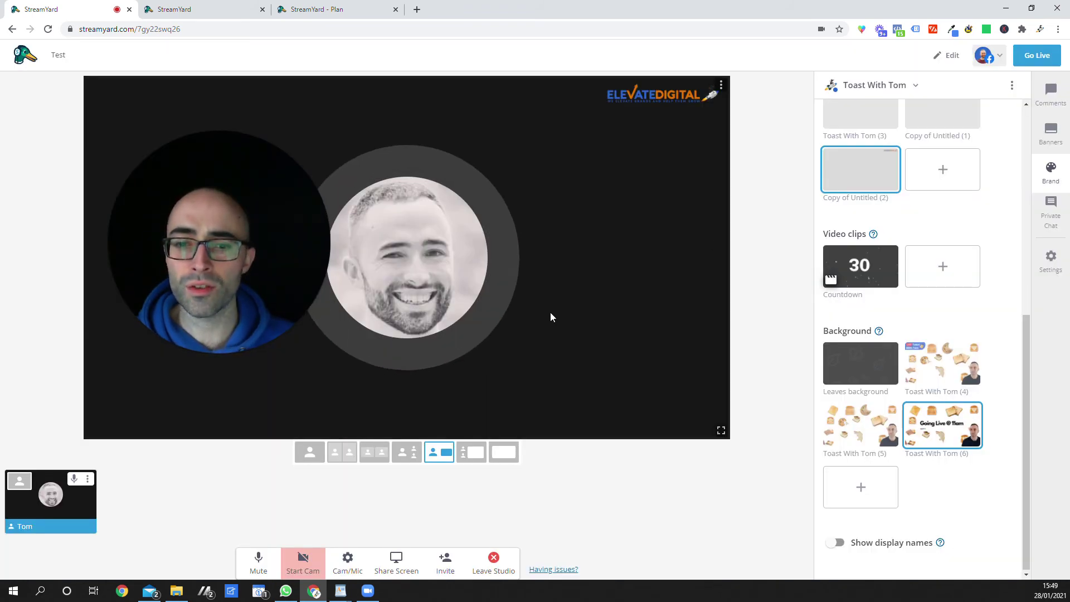
pyautogui.moveTo(328, 350)
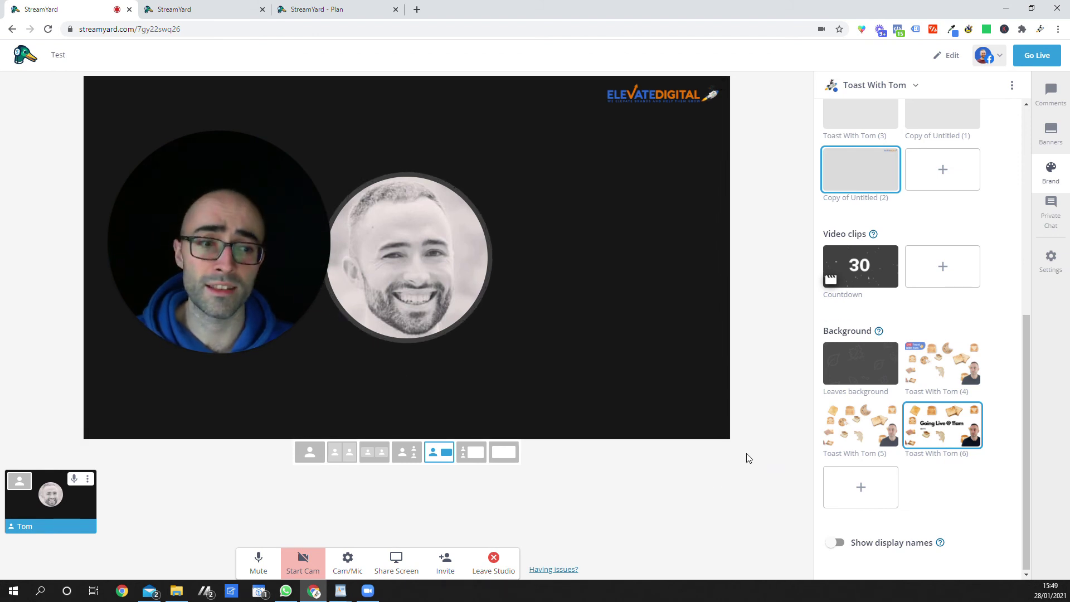
# - Go from the Marketing Teardown studio tab to the StreamYard Plan pricing page
pyautogui.click(201, 15)
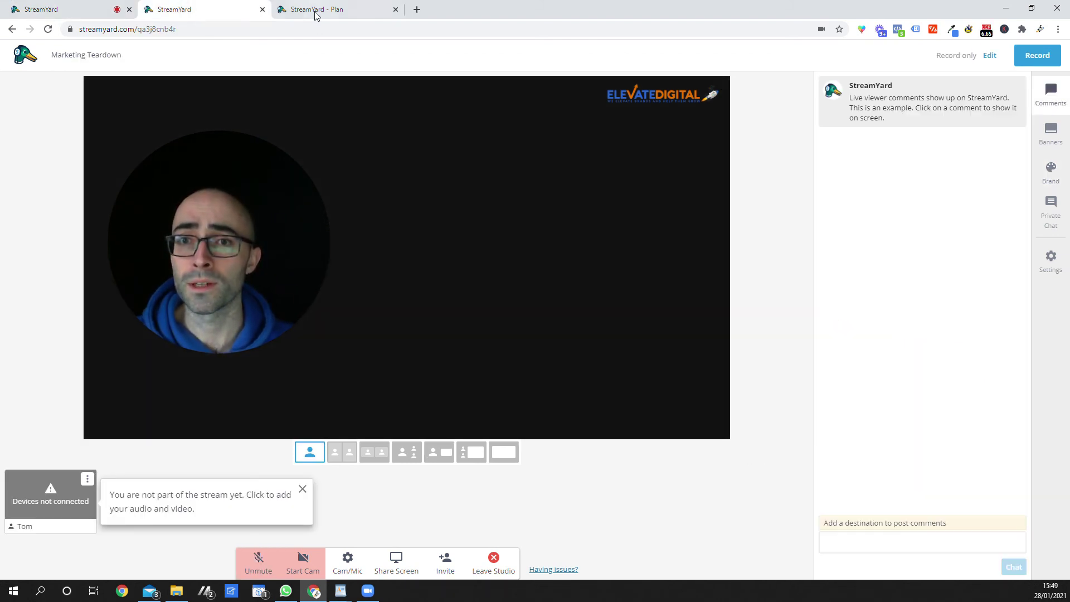
pyautogui.click(315, 11)
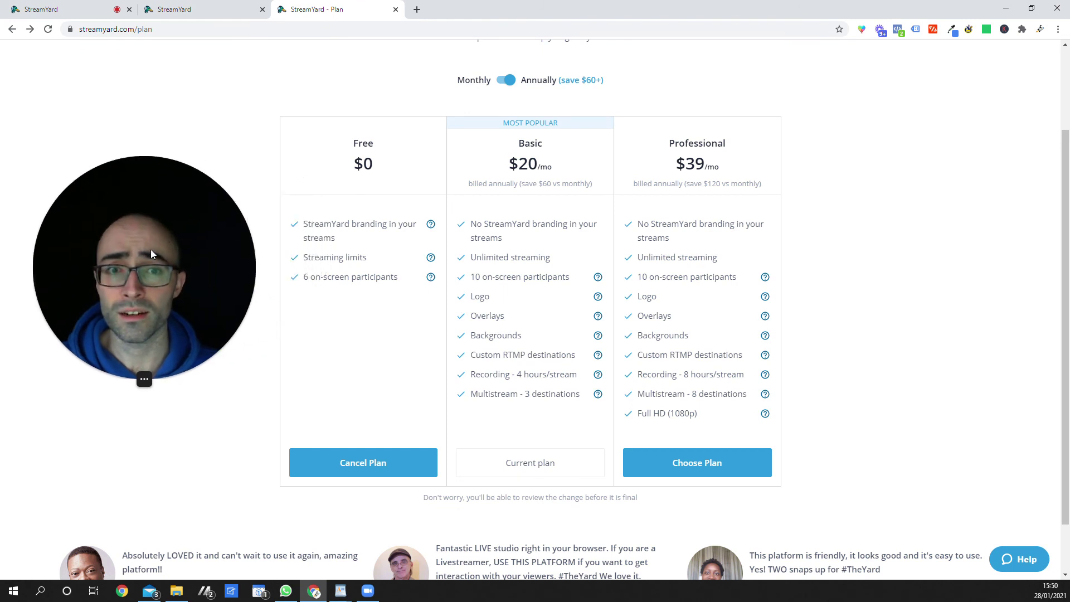
pyautogui.moveTo(141, 252); pyautogui.dragTo(132, 252)
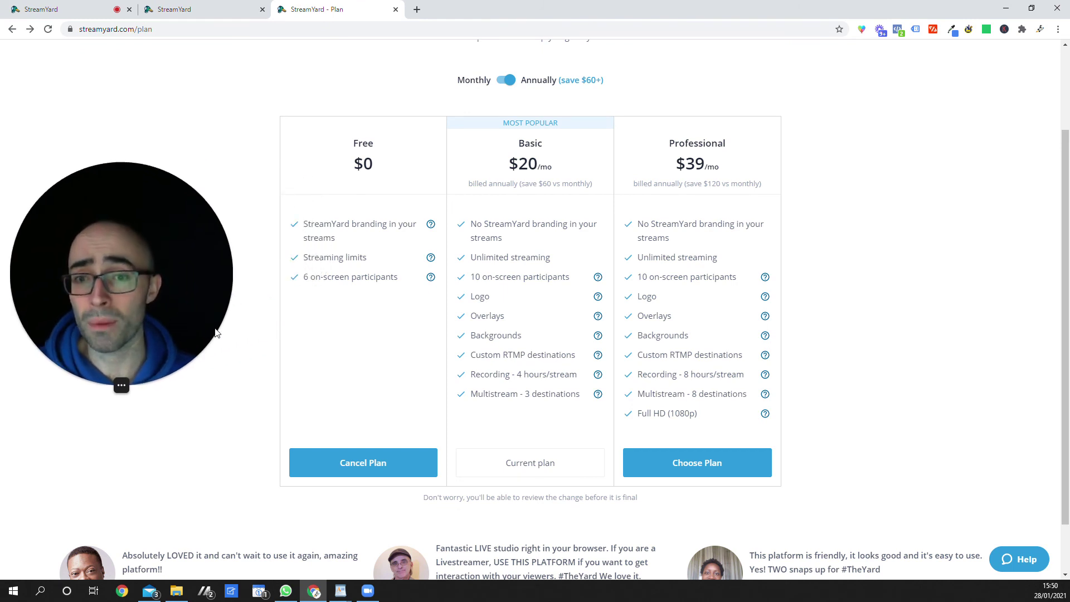